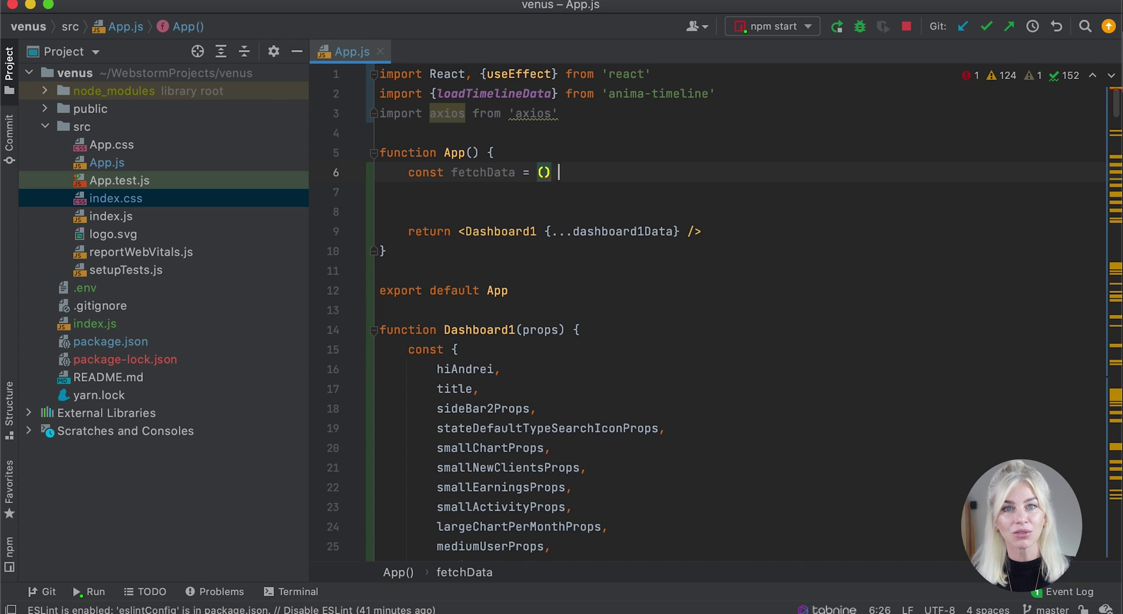
{"action": "key", "text": "Return"}
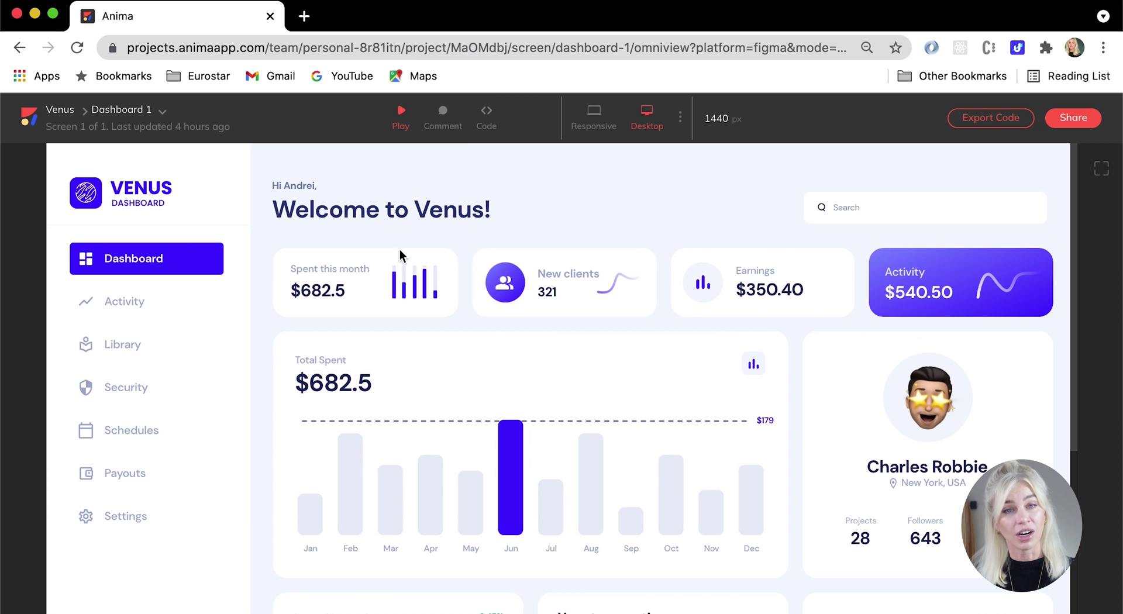
Copy the Dashboard1 component's React JSX from Anima's code view and paste it into the empty App.js in WebStorm.
{"action": "left_click", "coordinate": [485, 114]}
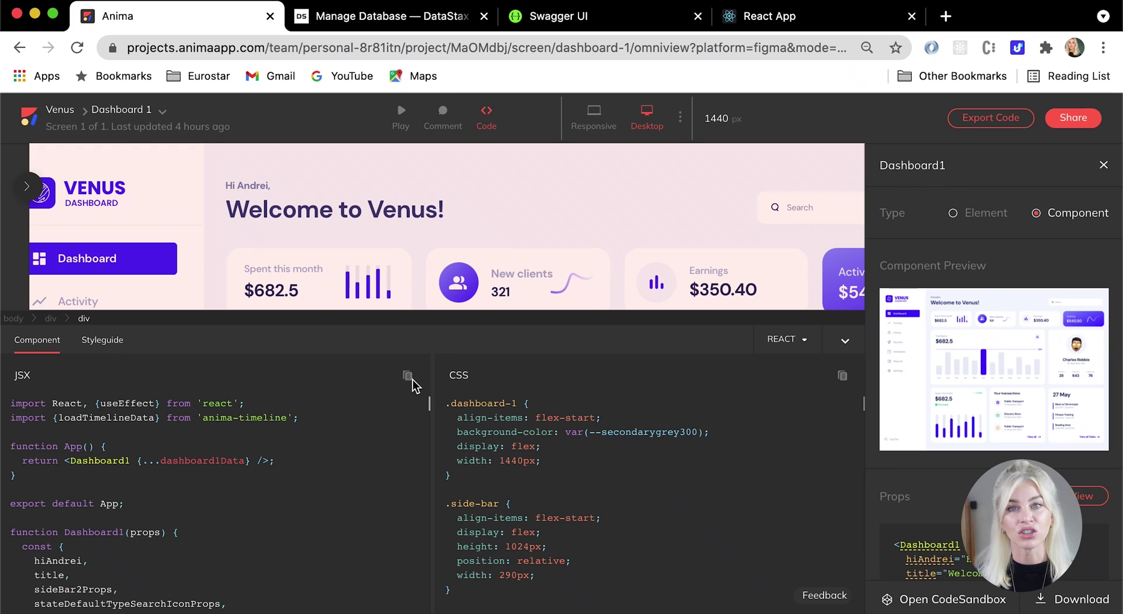
{"action": "left_click", "coordinate": [409, 378]}
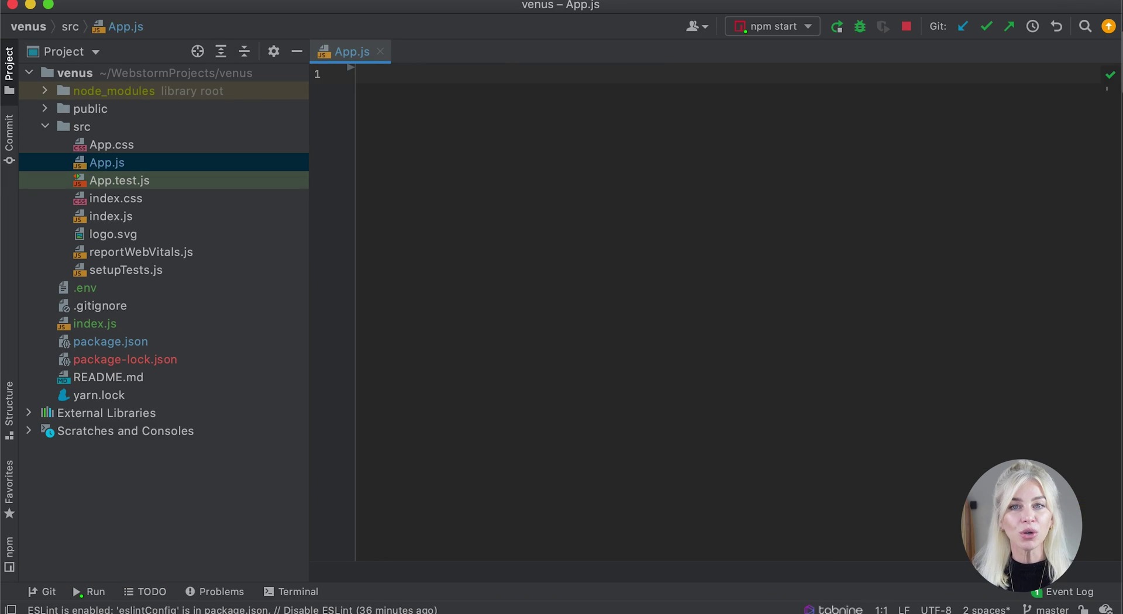
{"action": "key", "text": "super+v"}
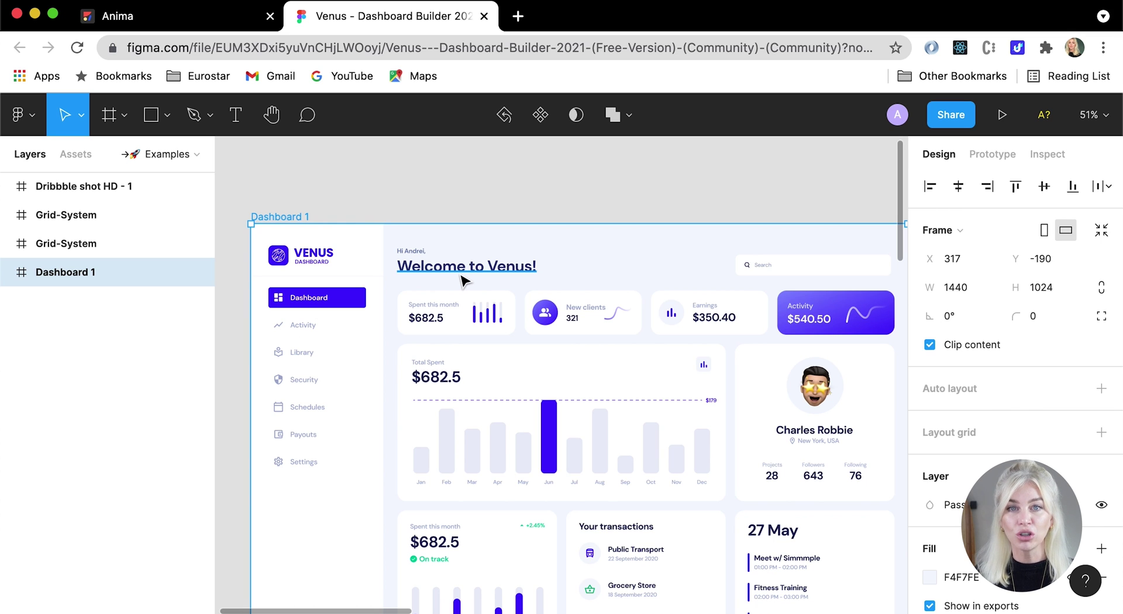
Add a text layer containing a first name beside the "Welcome to Venus!" heading in the Dashboard 1 frame, and delete it.
{"action": "left_click", "coordinate": [301, 175]}
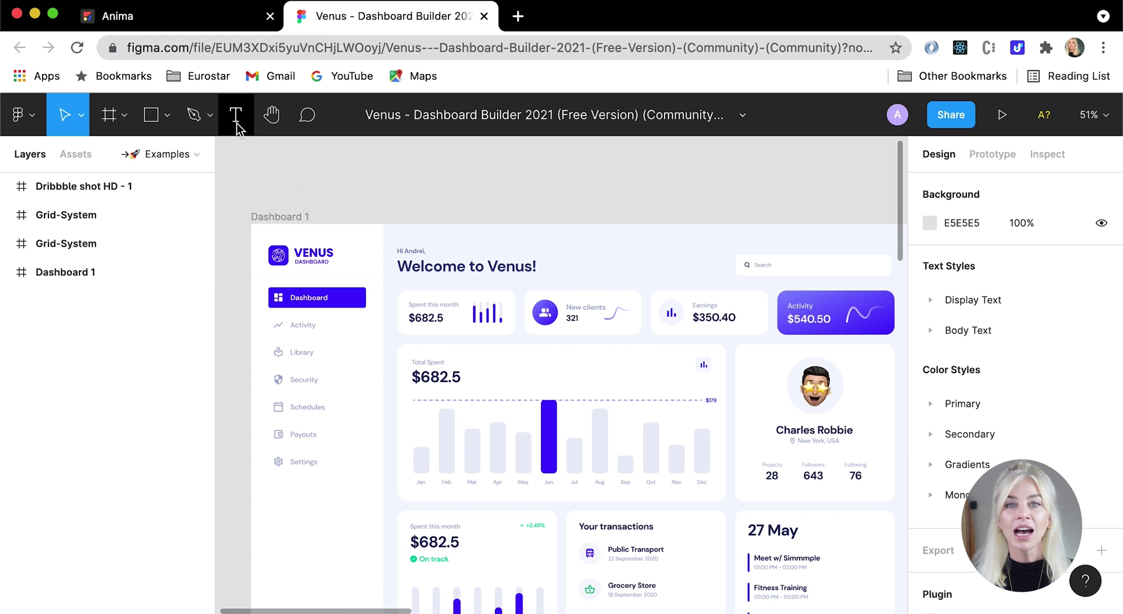
{"action": "left_click", "coordinate": [236, 116]}
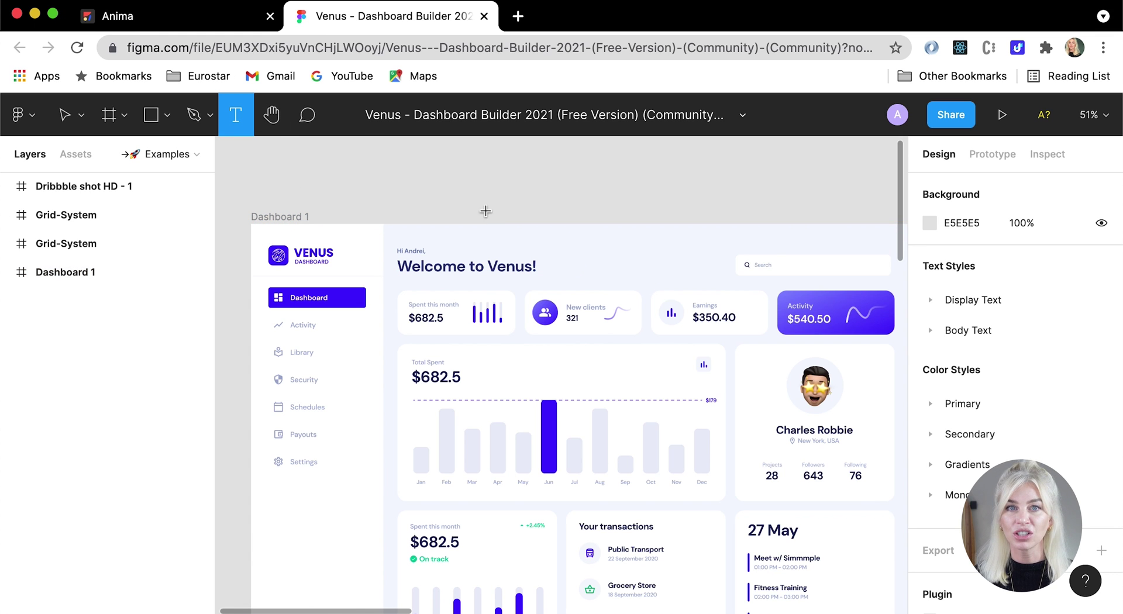
{"action": "left_click", "coordinate": [580, 261]}
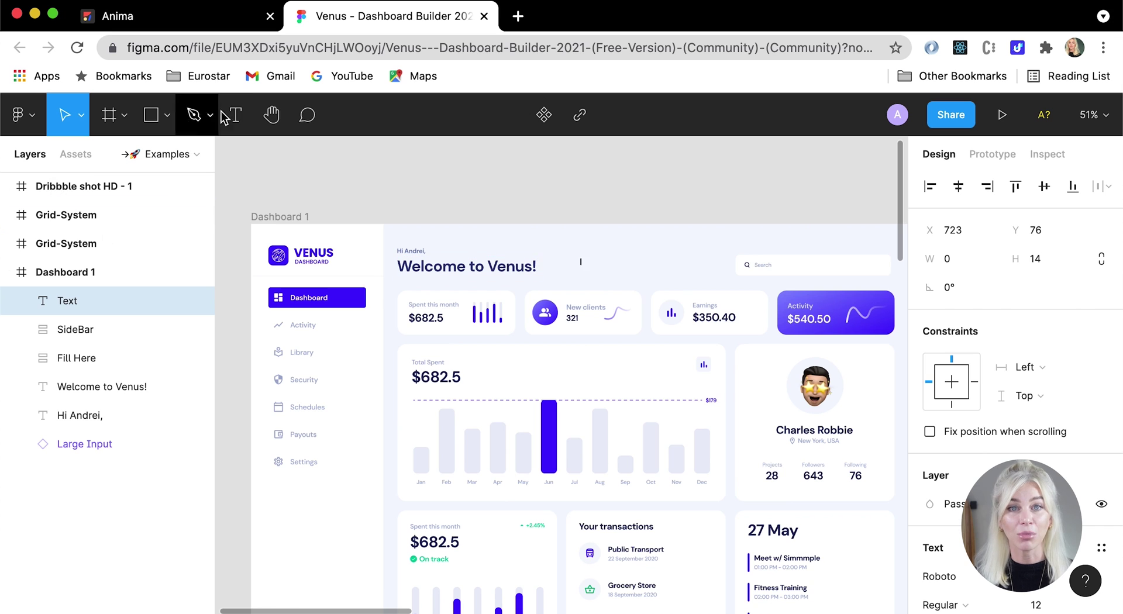
{"action": "key", "text": "Escape"}
{"action": "type", "text": "ANia"}
{"action": "key", "text": "Escape"}
{"action": "left_click", "coordinate": [648, 197]}
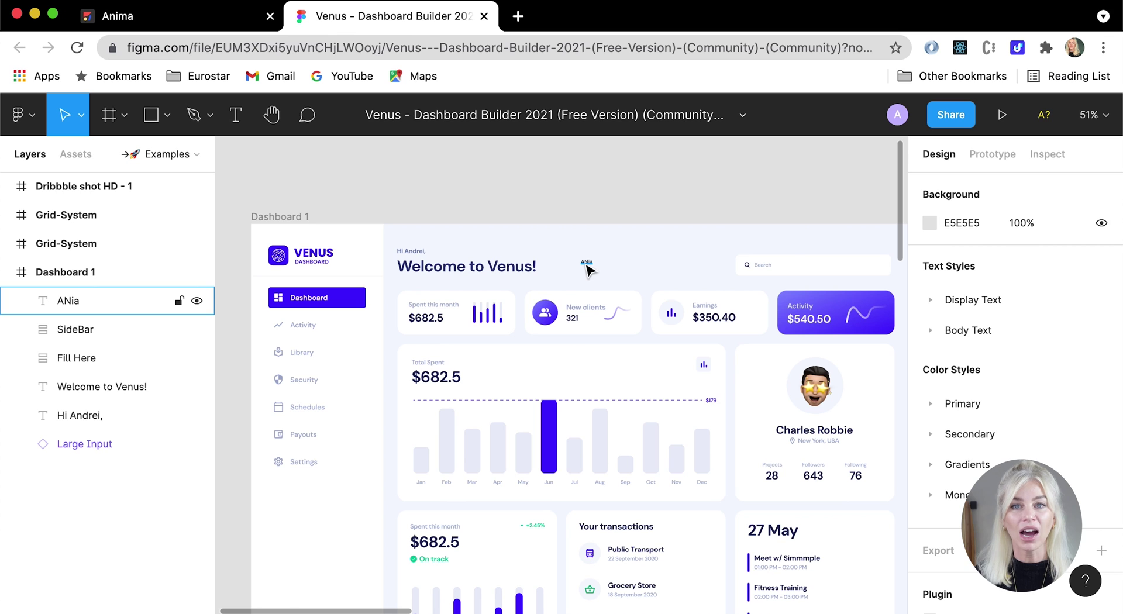
{"action": "left_click", "coordinate": [587, 263]}
{"action": "key", "text": "Delete"}
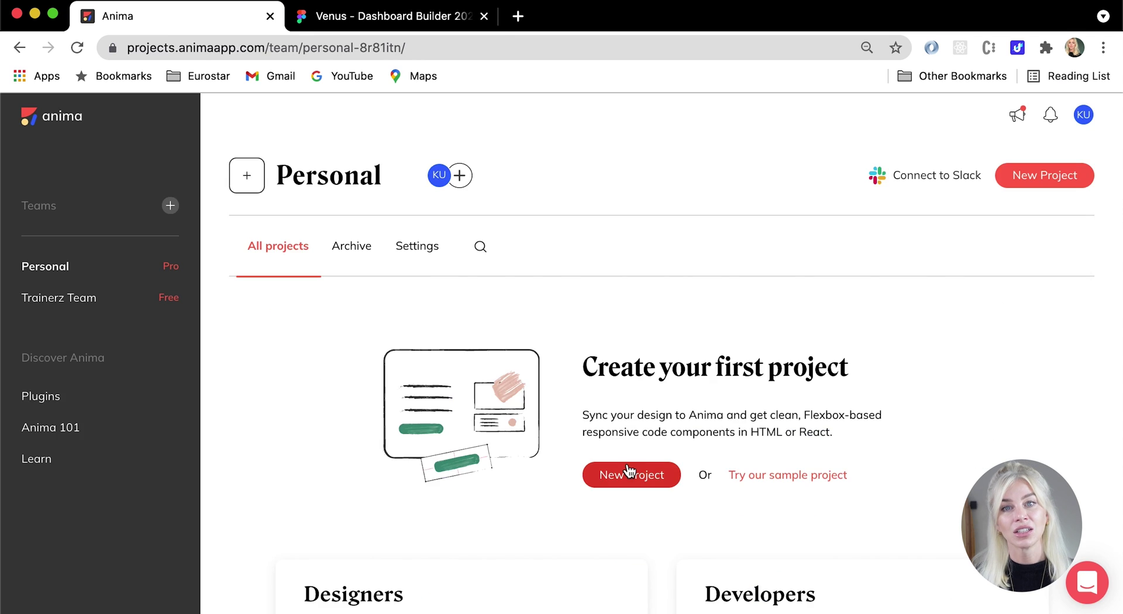
Create a new Anima project named Venus in the Personal team.
{"action": "left_click", "coordinate": [629, 470]}
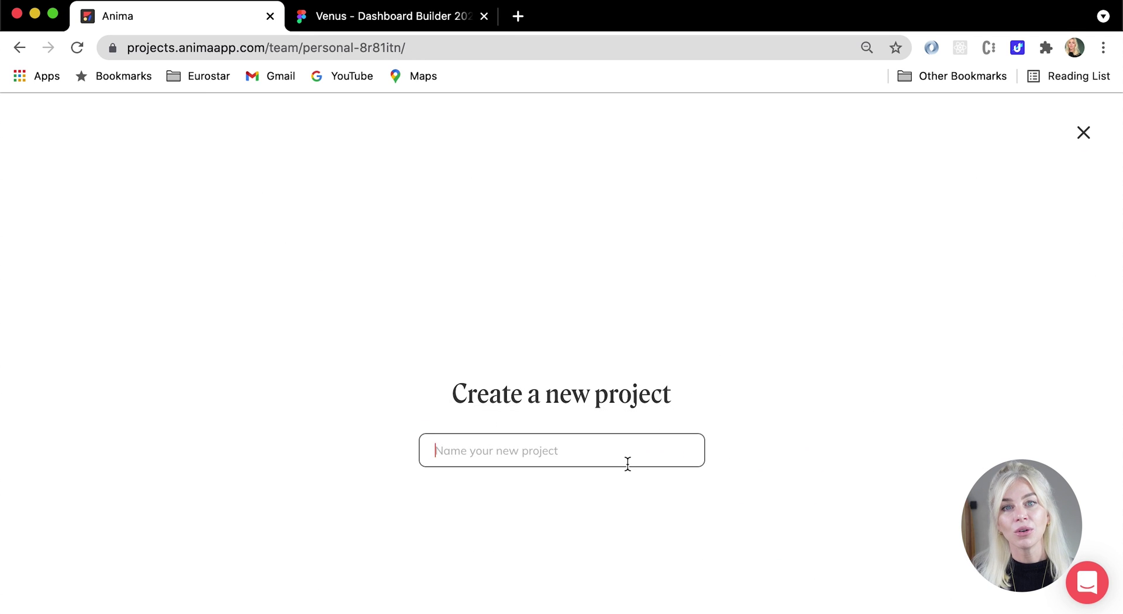
{"action": "type", "text": "Venus"}
{"action": "left_click", "coordinate": [552, 542]}
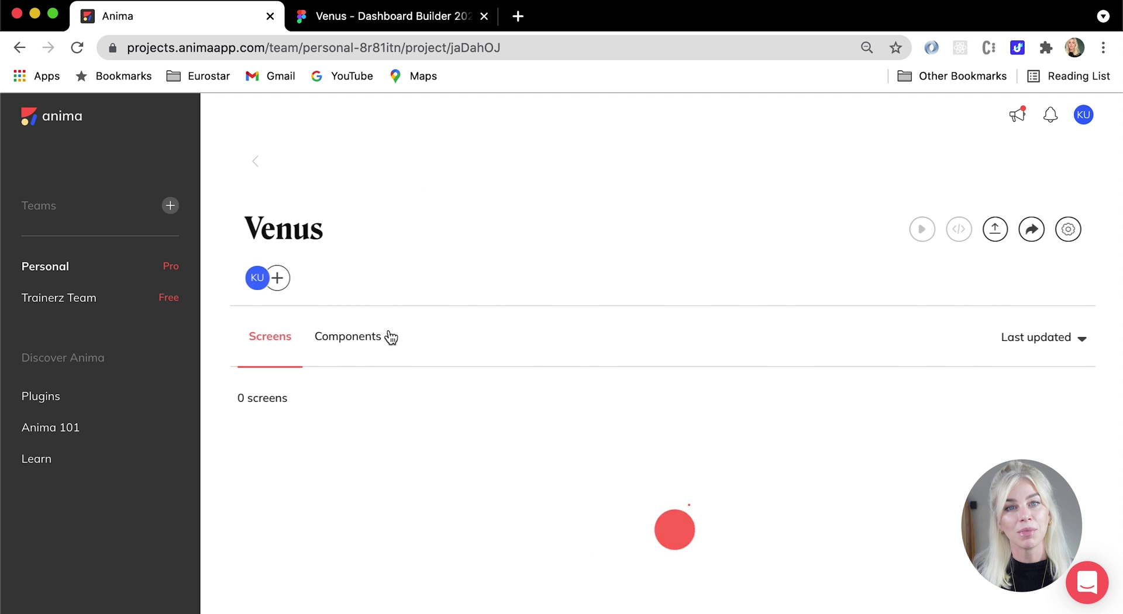
Switch to the Venus dashboard file in Figma and launch the Anima plugin.
{"action": "left_click", "coordinate": [390, 18]}
{"action": "left_click", "coordinate": [18, 114]}
{"action": "mouse_move", "coordinate": [81, 399]}
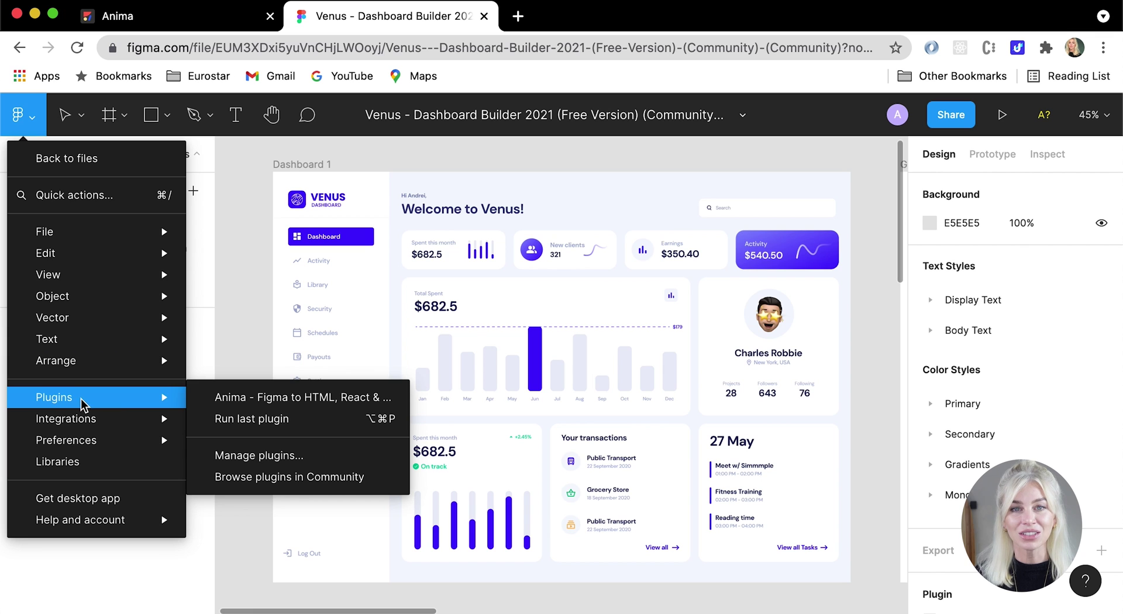
{"action": "left_click", "coordinate": [234, 401]}
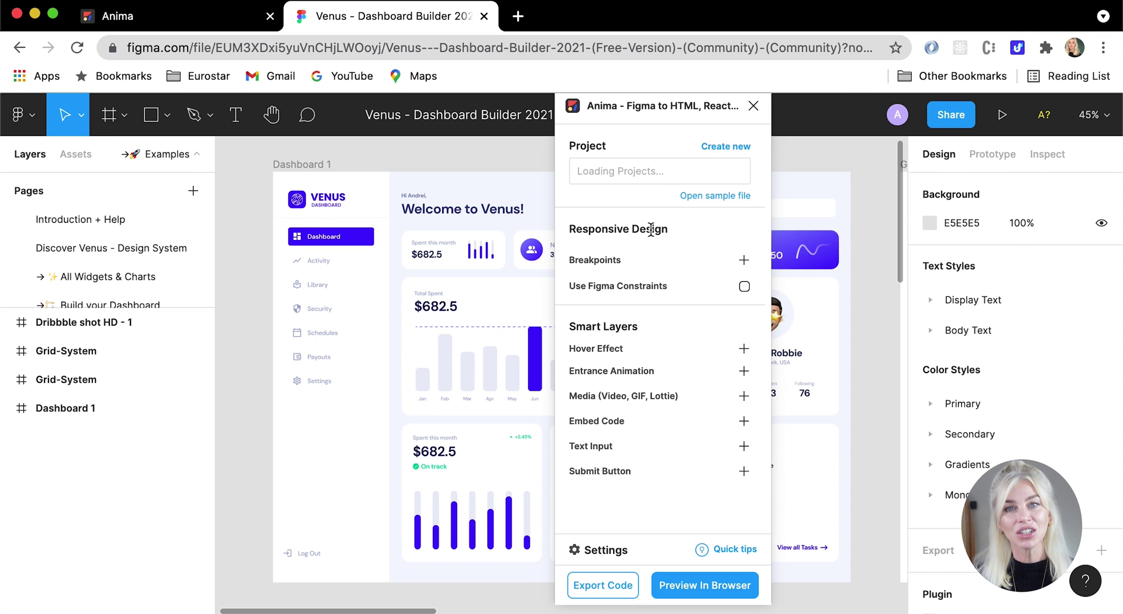
Choose the Personal / Venus project in the Anima plugin and export the code of the Dashboard 1 frame.
{"action": "left_click", "coordinate": [649, 170]}
{"action": "left_click", "coordinate": [644, 218]}
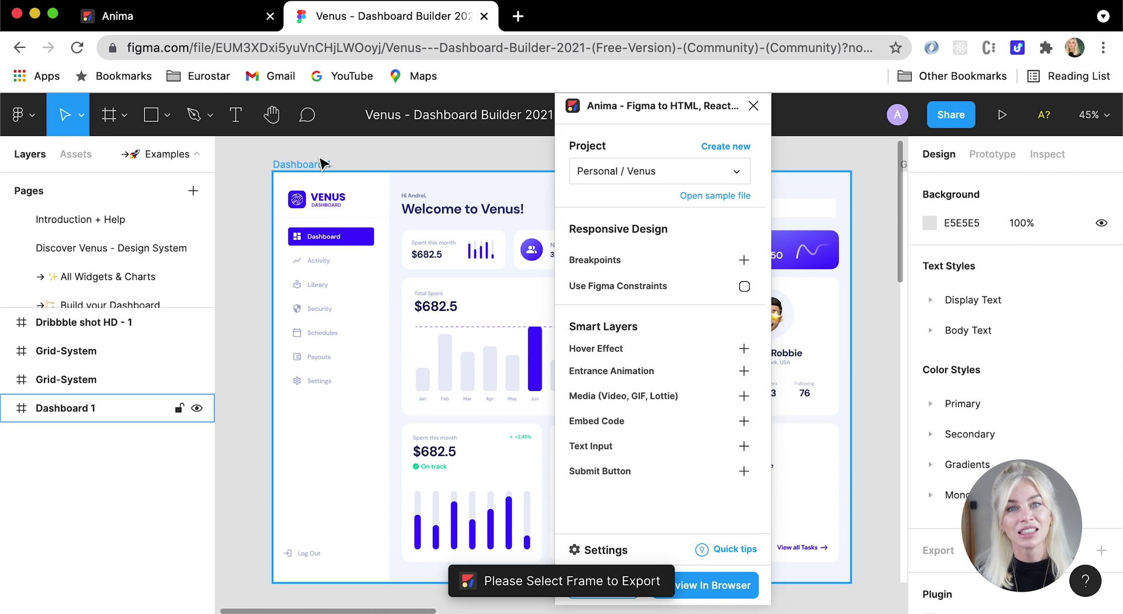
{"action": "left_click", "coordinate": [619, 591]}
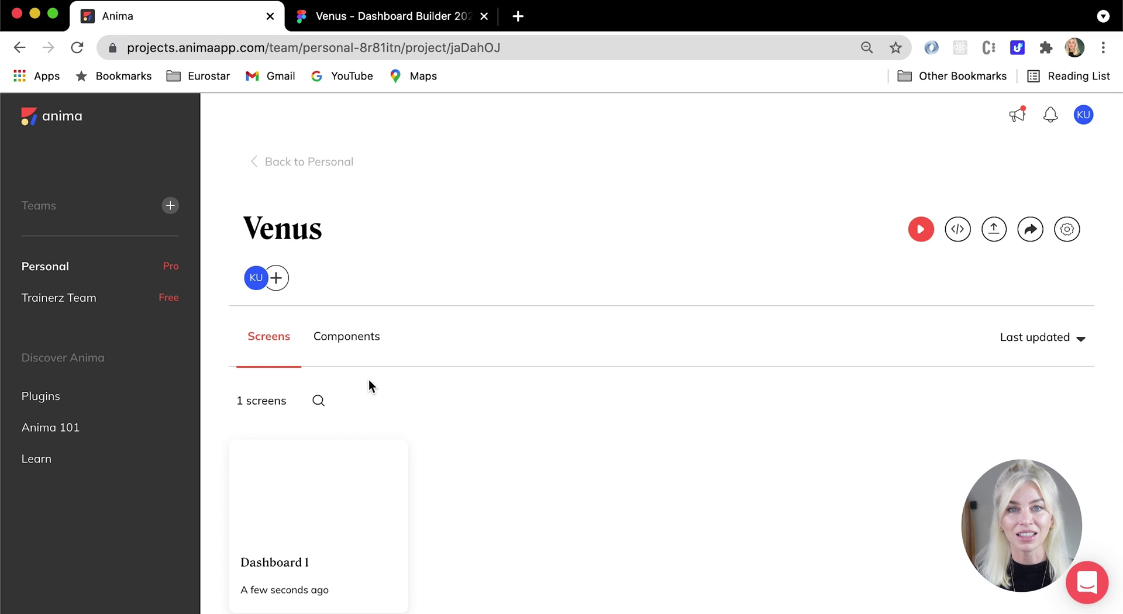
Open the Dashboard 1 screen's code in Anima for the whole Dashboard1 component and view the framework, syntax and styling options.
{"action": "left_click", "coordinate": [348, 520]}
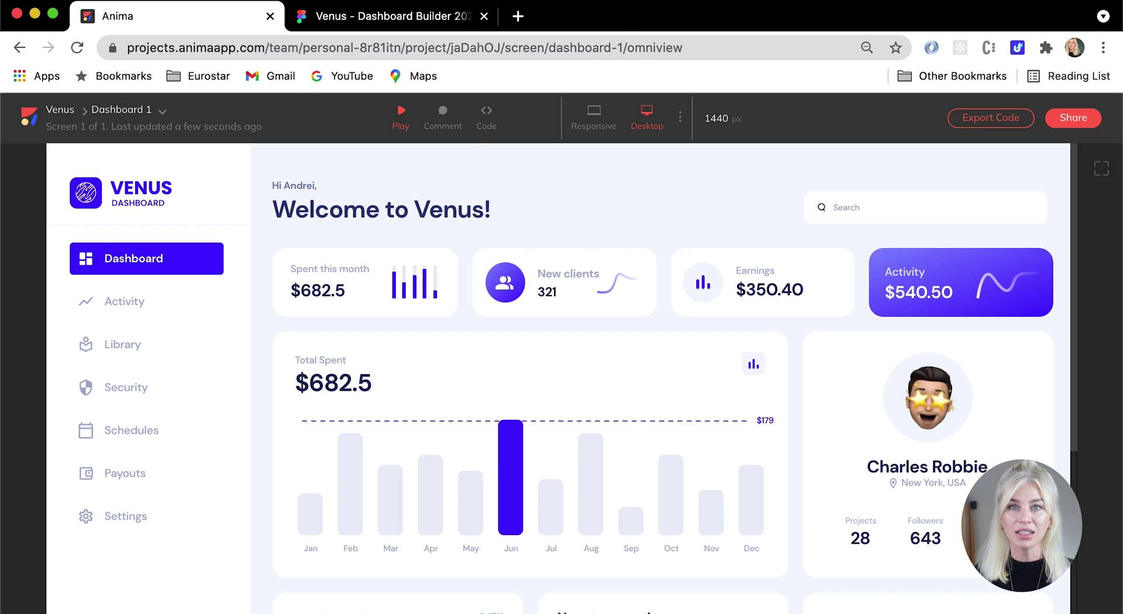
{"action": "left_click", "coordinate": [485, 114]}
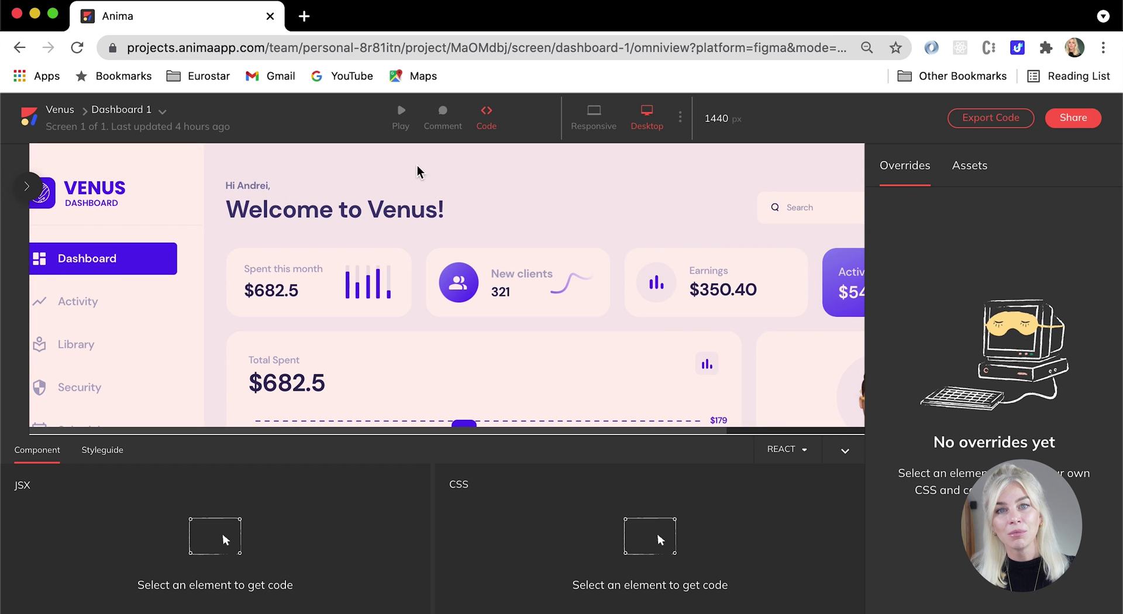
{"action": "left_click", "coordinate": [409, 174]}
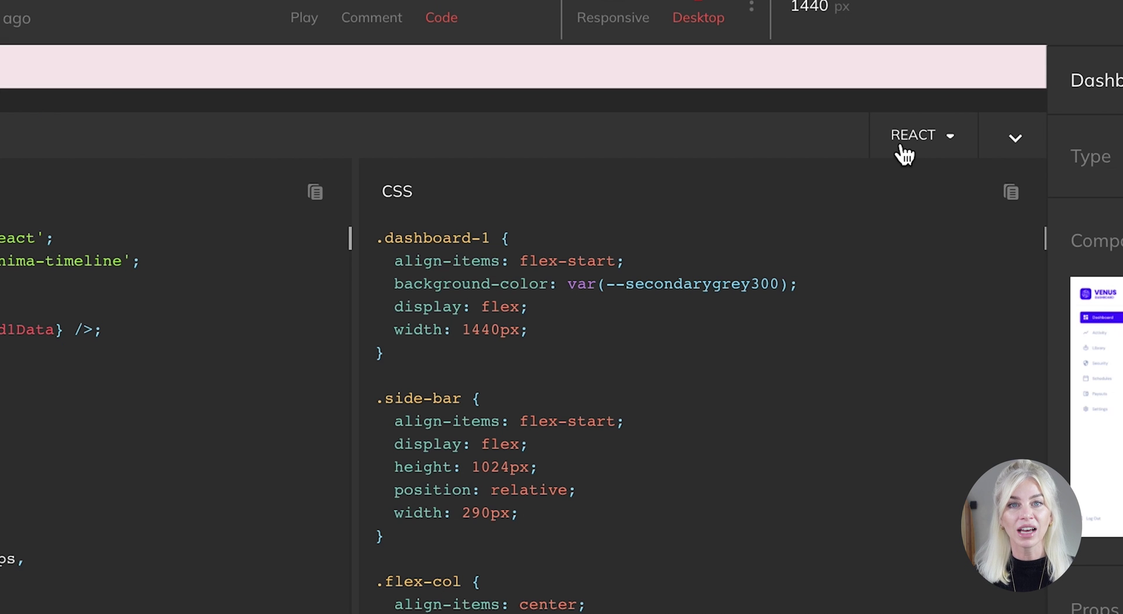
{"action": "left_click", "coordinate": [774, 456]}
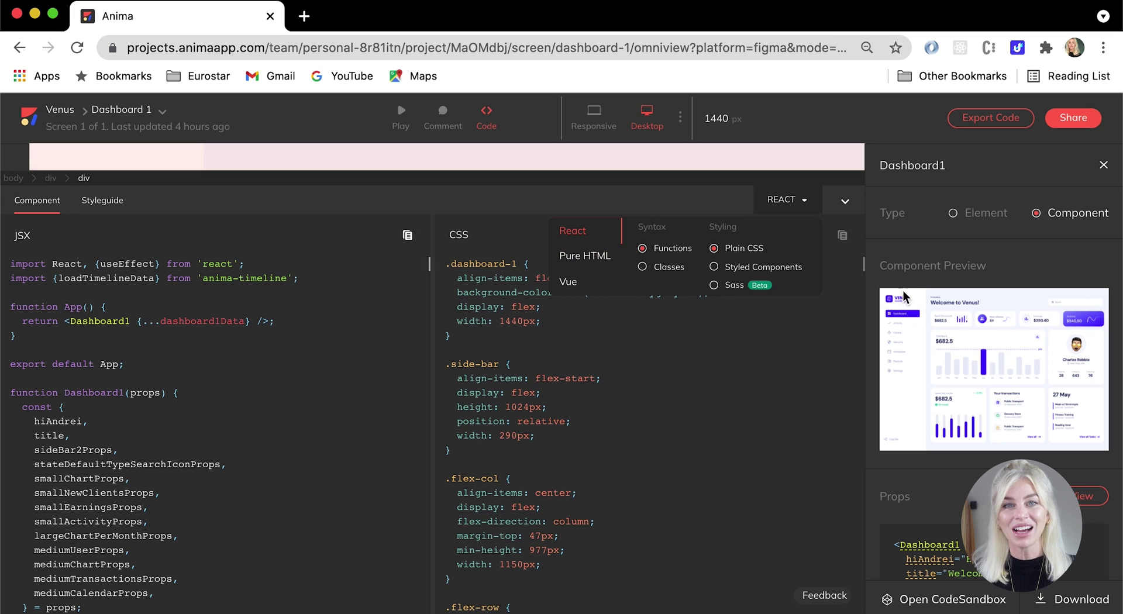
{"action": "left_click", "coordinate": [633, 393]}
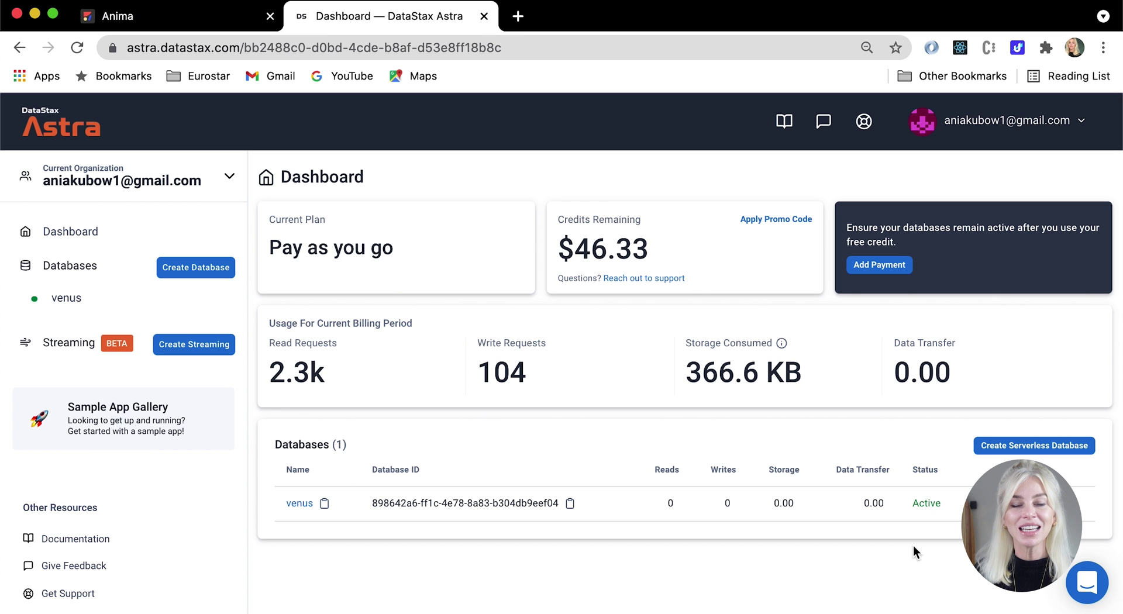
Open the venus database's connection instructions in DataStax Astra and launch its Swagger UI.
{"action": "double_click", "coordinate": [299, 504]}
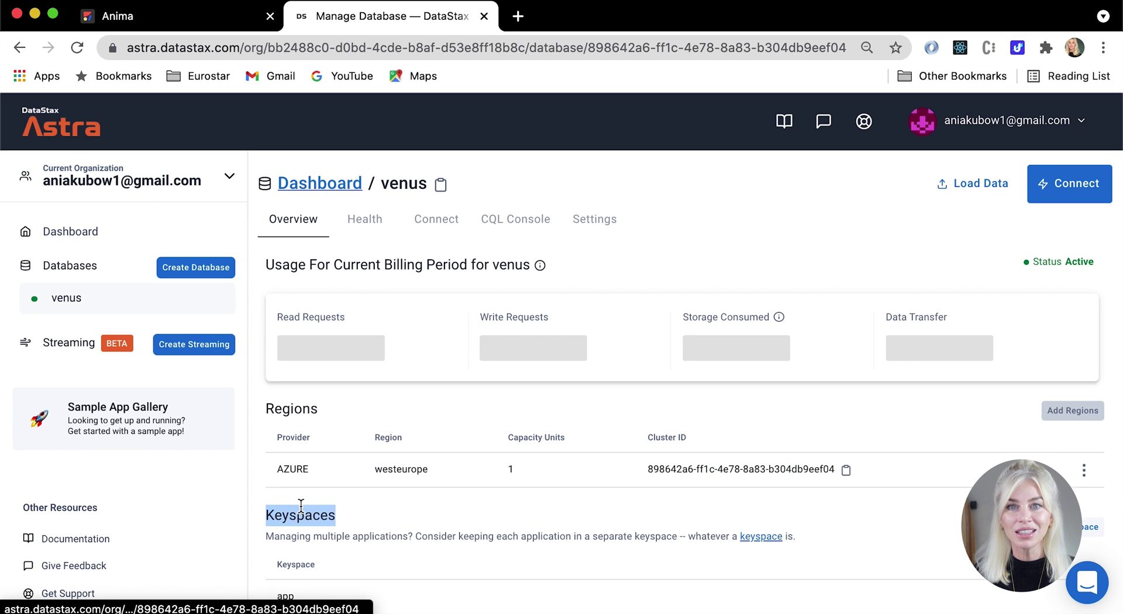
{"action": "left_click", "coordinate": [439, 229]}
{"action": "scroll", "coordinate": [685, 412], "scroll_direction": "down", "scroll_amount": 5}
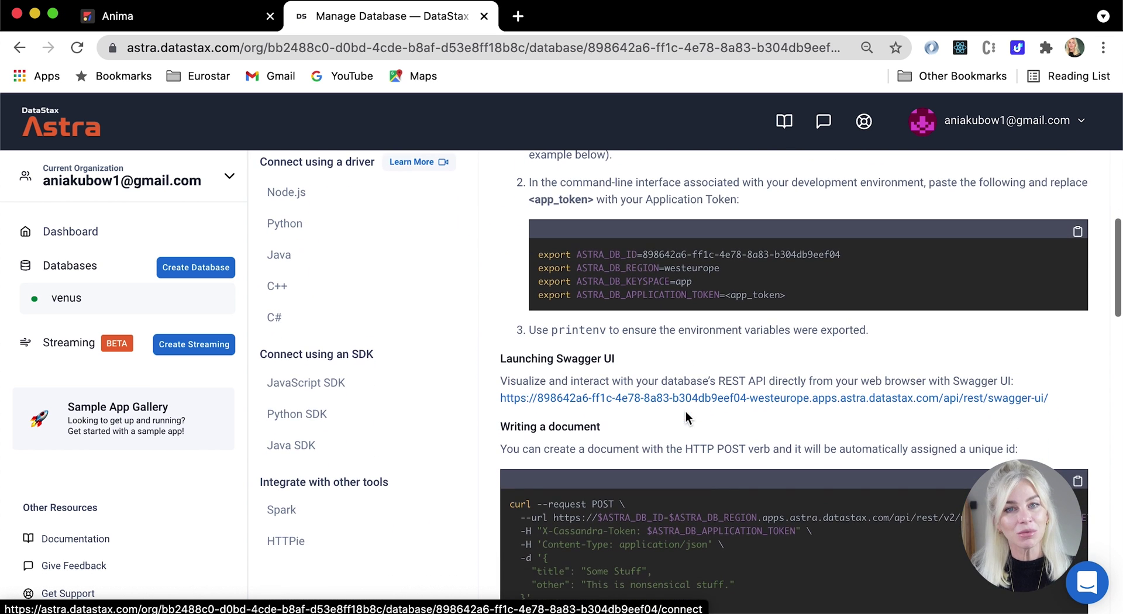
{"action": "left_click", "coordinate": [666, 398]}
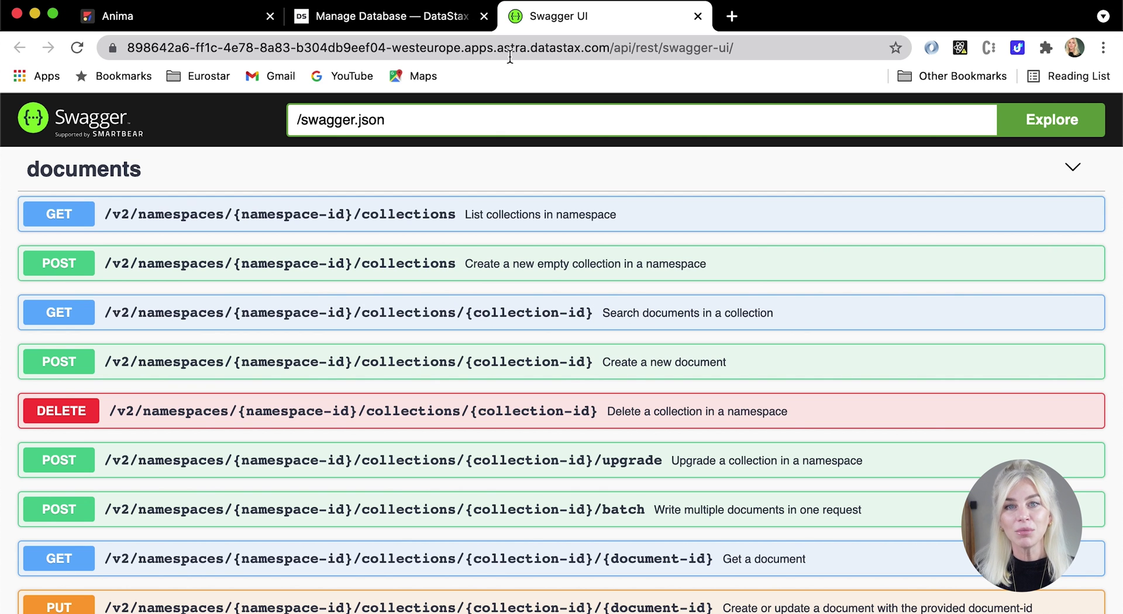
Fill in the create-collection POST request with the X-Cassandra-Token, namespace-id app, and a JSON body naming the collection accounts.
{"action": "left_click", "coordinate": [541, 272]}
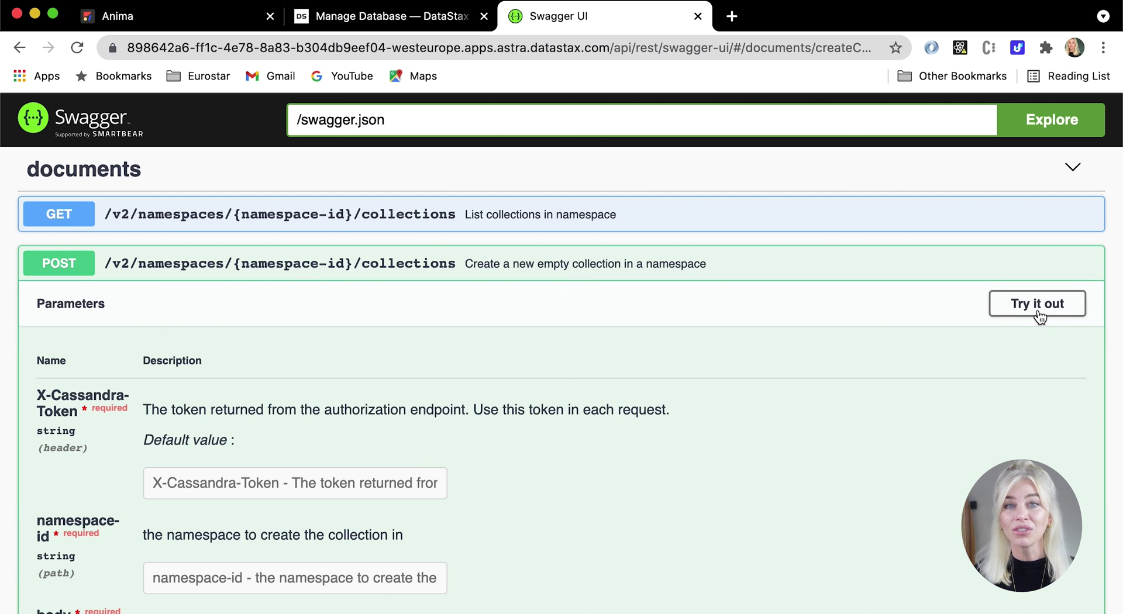
{"action": "left_click", "coordinate": [1038, 314]}
{"action": "type", "text": "ccounts"}
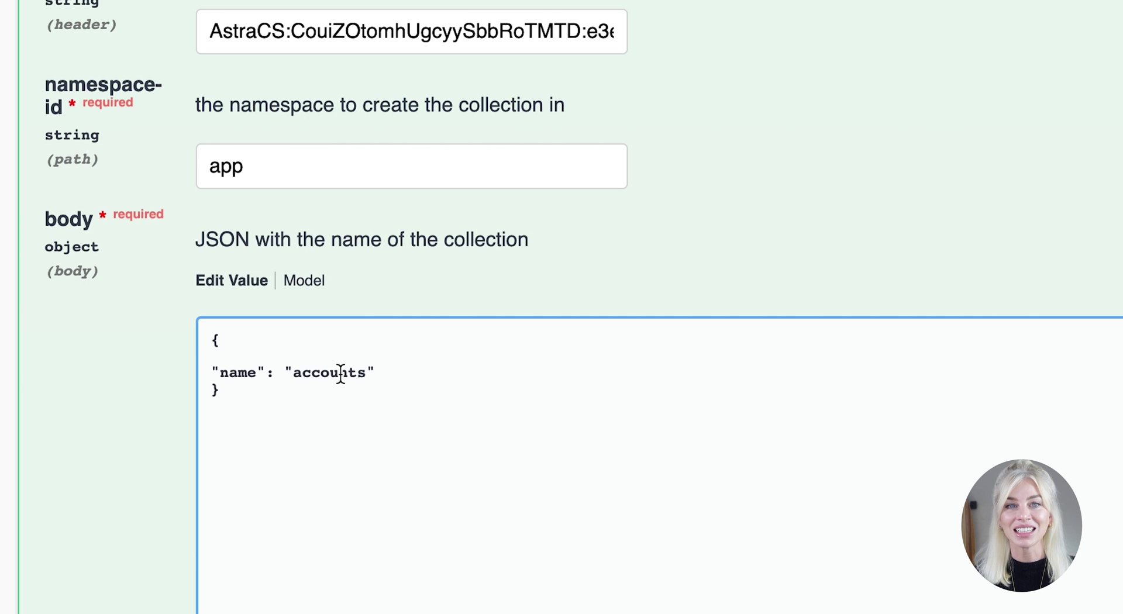
Set the collection name in the POST request's JSON body to payments.
{"action": "key", "text": "BackSpace"}
{"action": "key", "text": "BackSpace"}
{"action": "key", "text": "BackSpace"}
{"action": "key", "text": "BackSpace"}
{"action": "key", "text": "BackSpace"}
{"action": "key", "text": "BackSpace"}
{"action": "key", "text": "BackSpace"}
{"action": "type", "text": "me"}
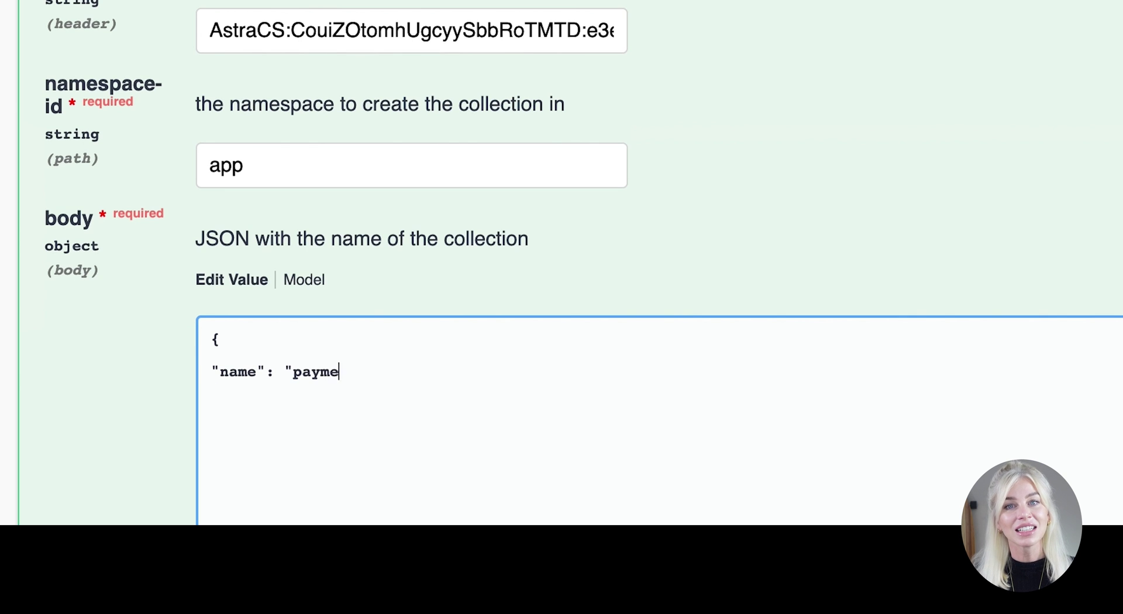
{"action": "type", "text": "nts\""}
{"action": "key", "text": "Return"}
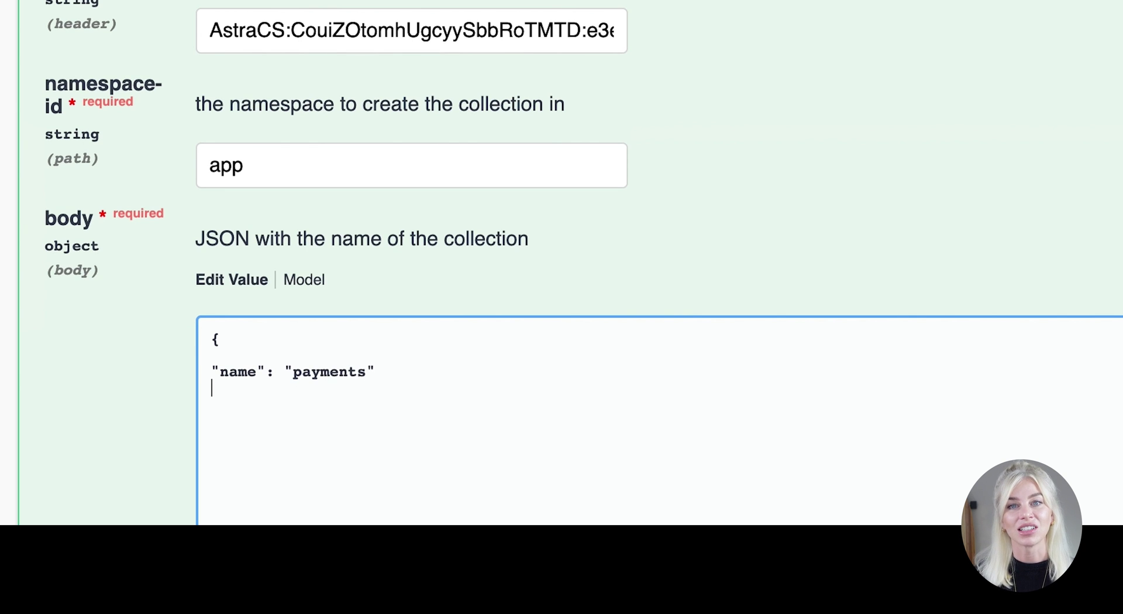
{"action": "type", "text": "}"}
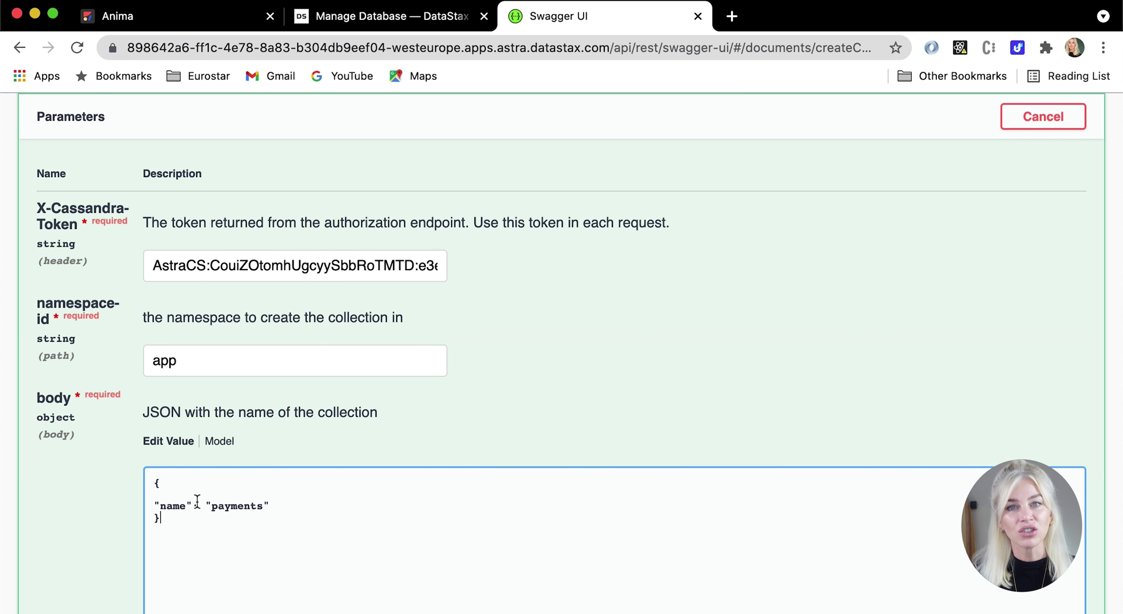
{"action": "scroll", "coordinate": [197, 502], "scroll_direction": "down", "scroll_amount": 5}
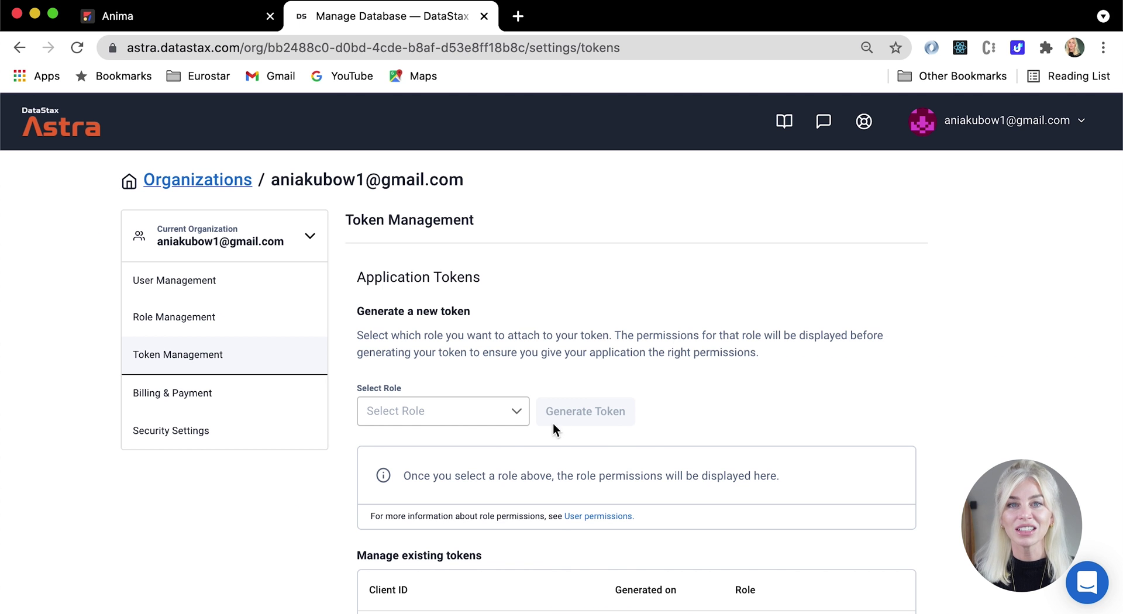
Select the Administrator User role for a new application token in Astra's token management.
{"action": "left_click", "coordinate": [503, 418]}
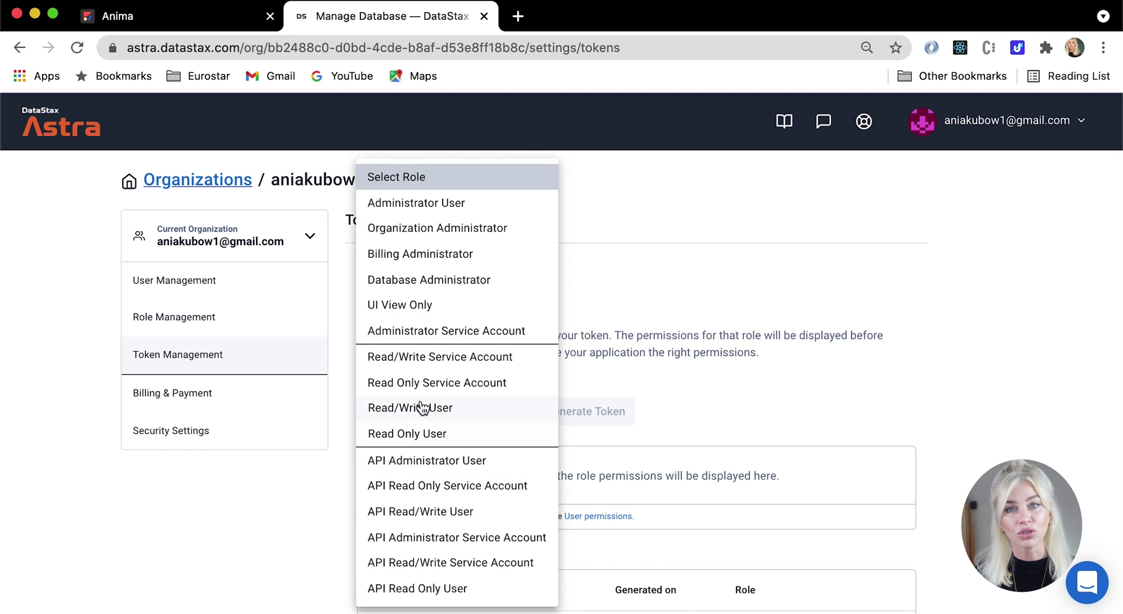
{"action": "left_click", "coordinate": [426, 205]}
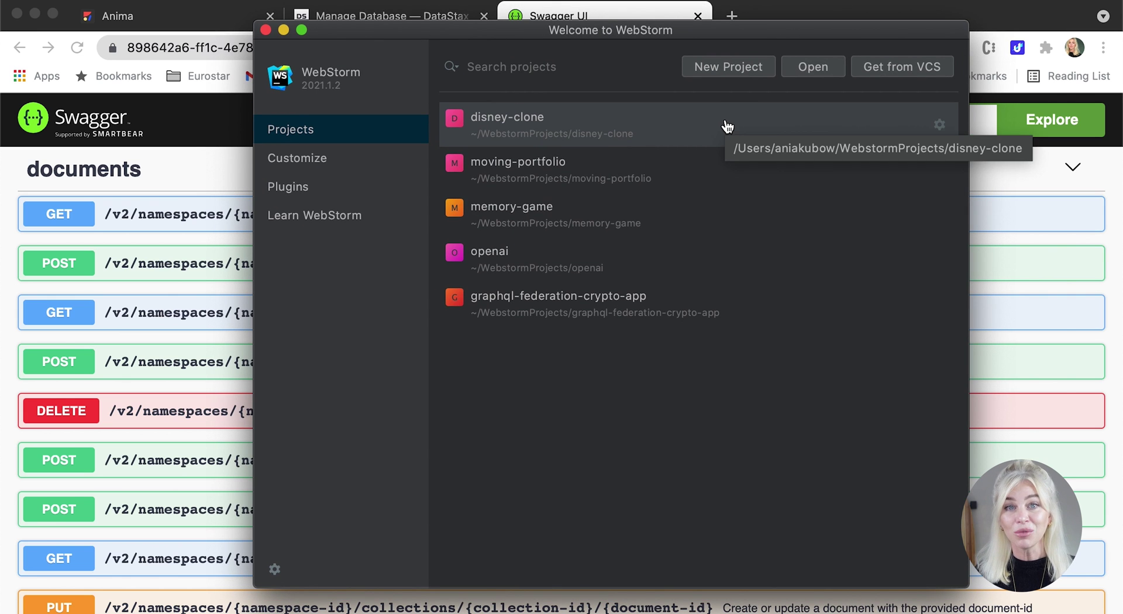
Create a new React project named venus in WebStorm.
{"action": "left_click", "coordinate": [724, 69]}
{"action": "left_click", "coordinate": [307, 229]}
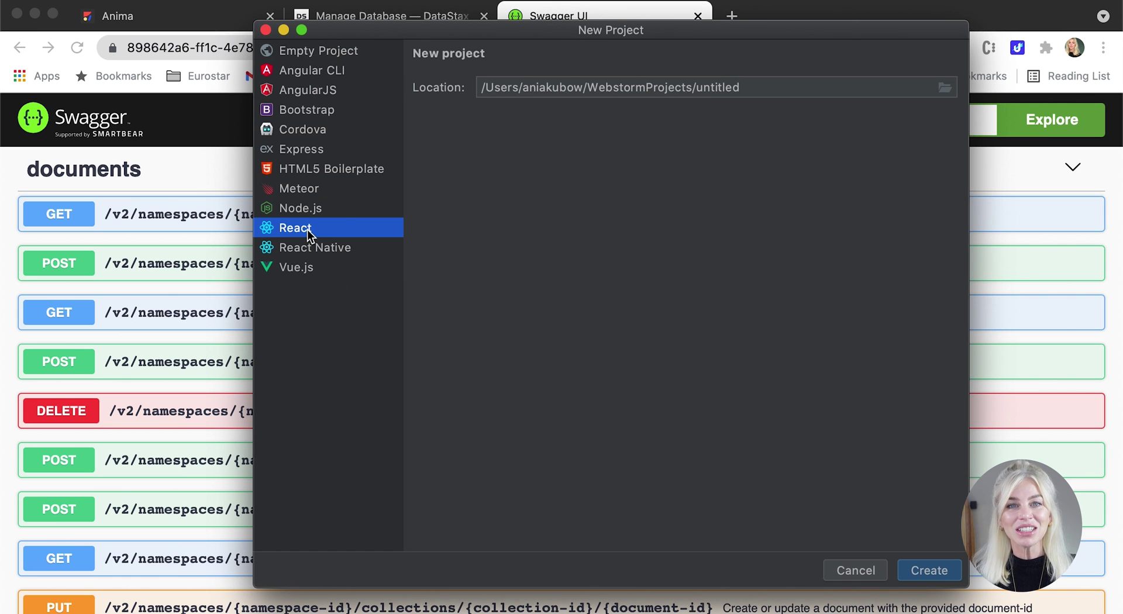
{"action": "double_click", "coordinate": [748, 88]}
{"action": "type", "text": "venus"}
{"action": "key", "text": "Return"}
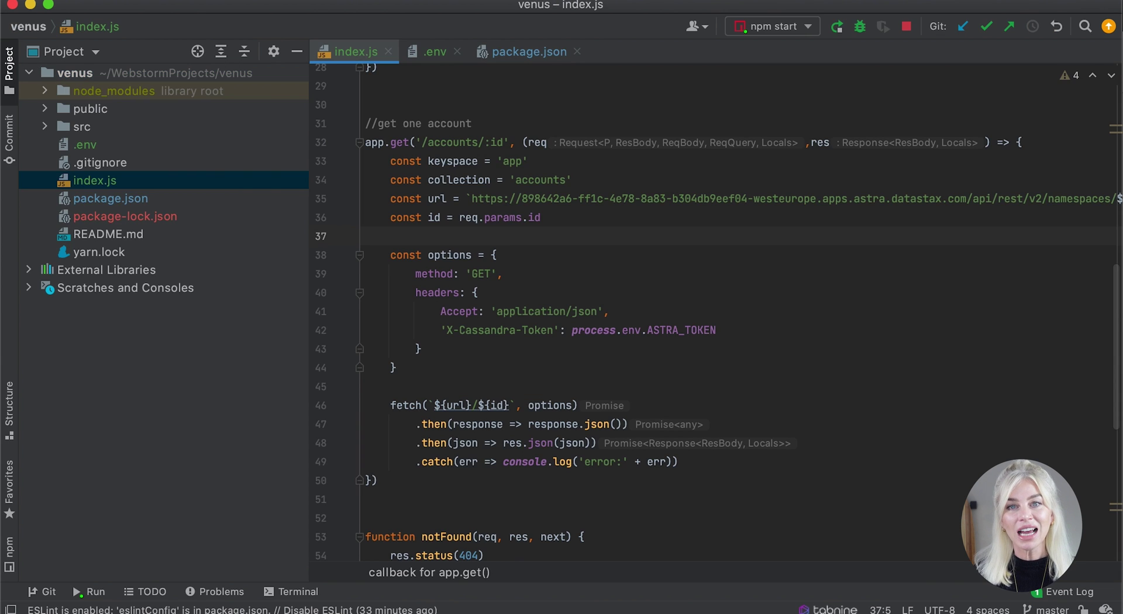
{"action": "scroll", "coordinate": [659, 326], "scroll_direction": "down", "scroll_amount": 2}
{"action": "left_click", "coordinate": [668, 363]}
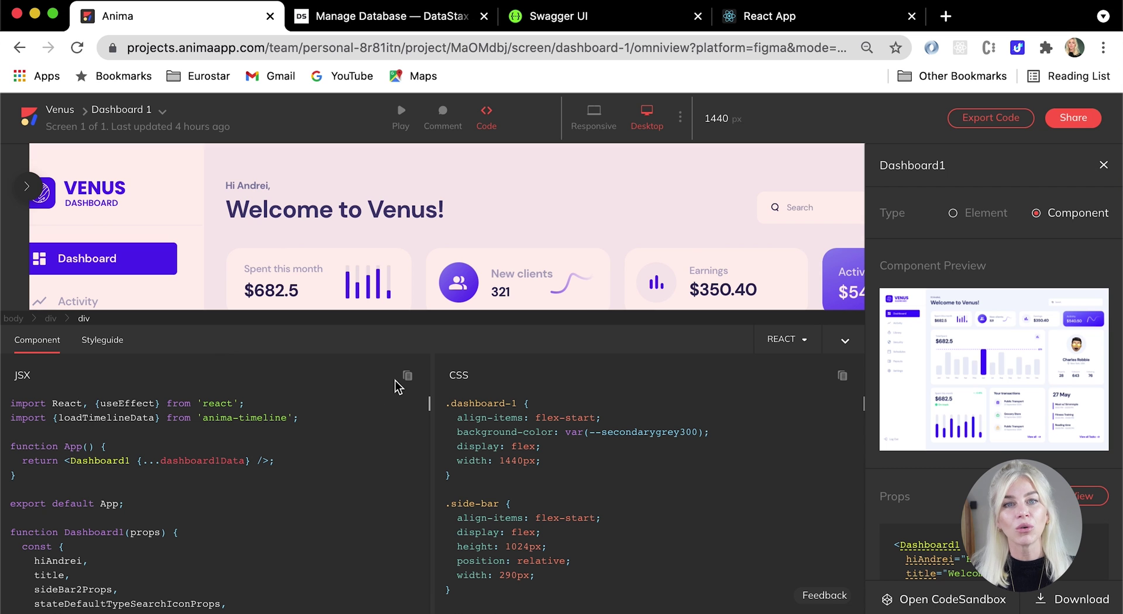
Copy Anima's generated Dashboard1 JSX into App.js in WebStorm, and replace the contents of index.css with Anima's generated CSS.
{"action": "left_click", "coordinate": [409, 376]}
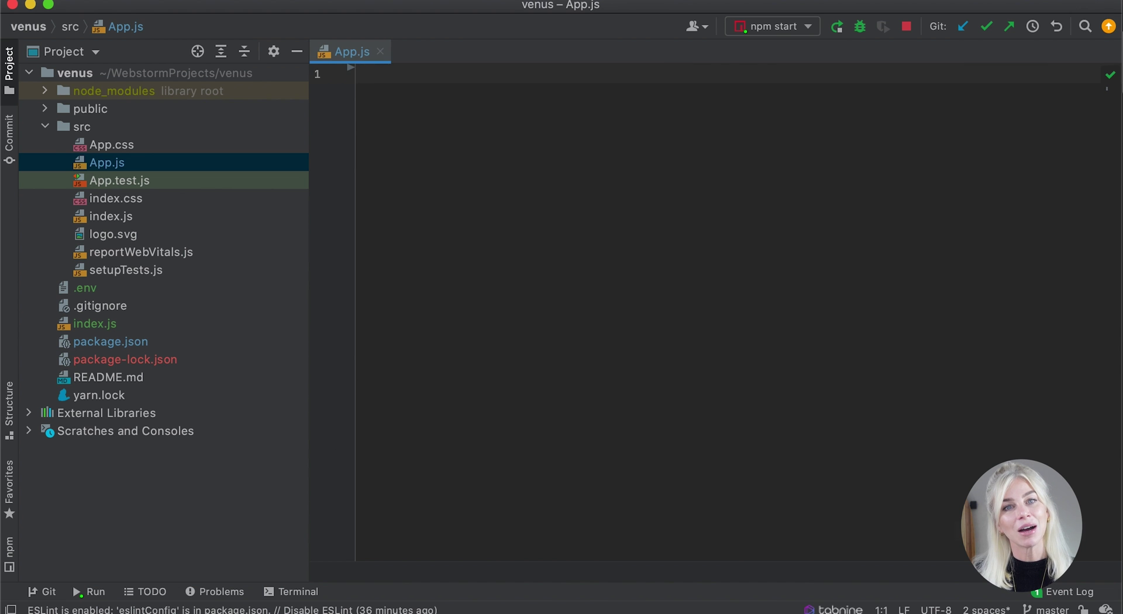
{"action": "key", "text": "super+v"}
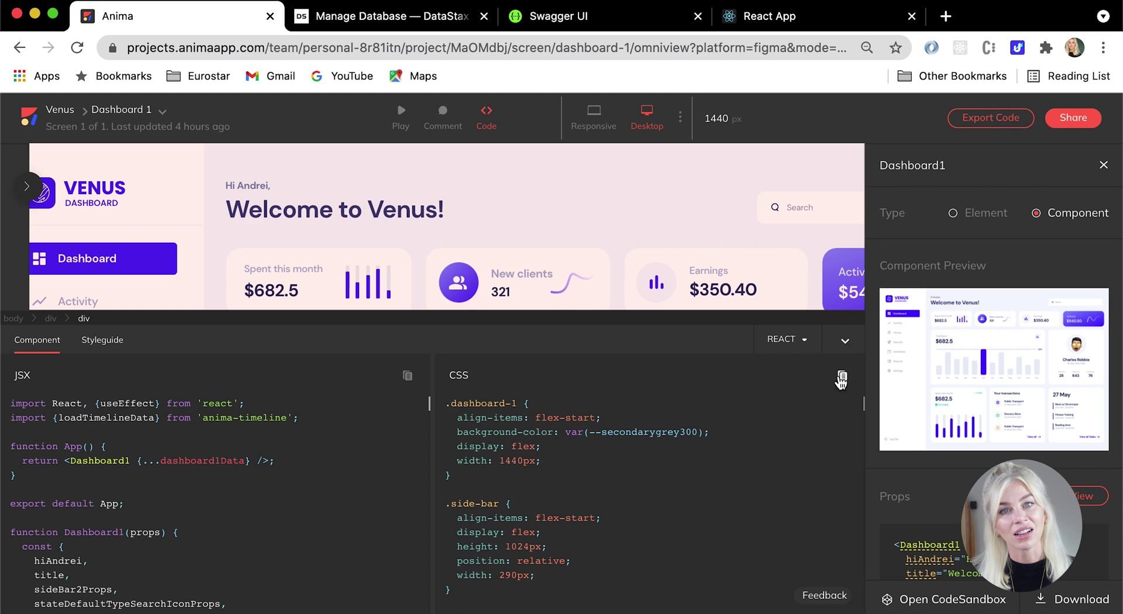
{"action": "left_click", "coordinate": [841, 377]}
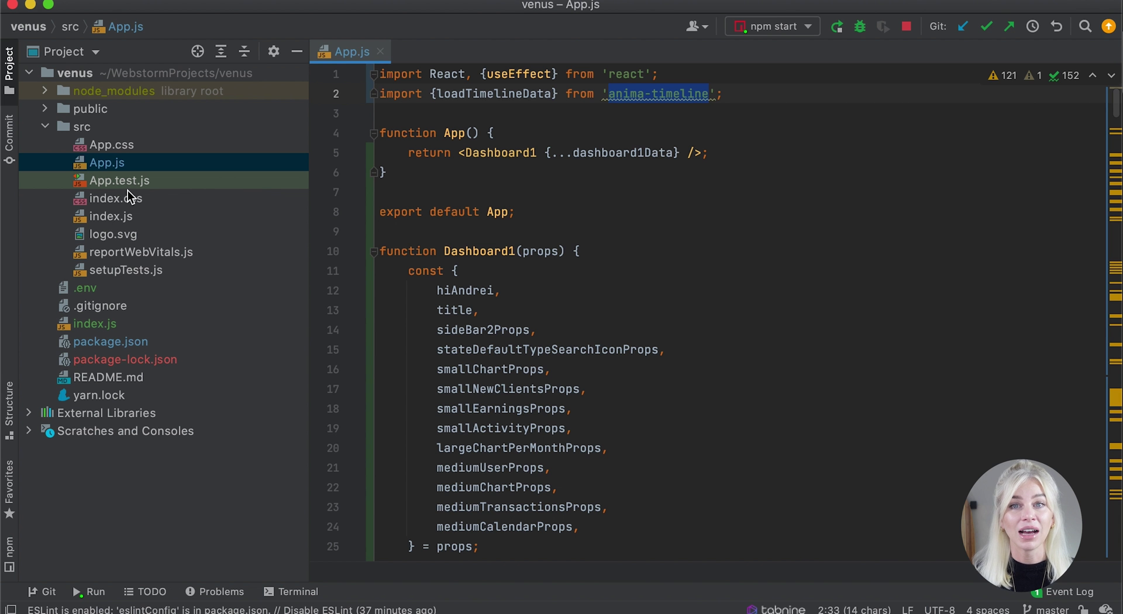
{"action": "double_click", "coordinate": [117, 198]}
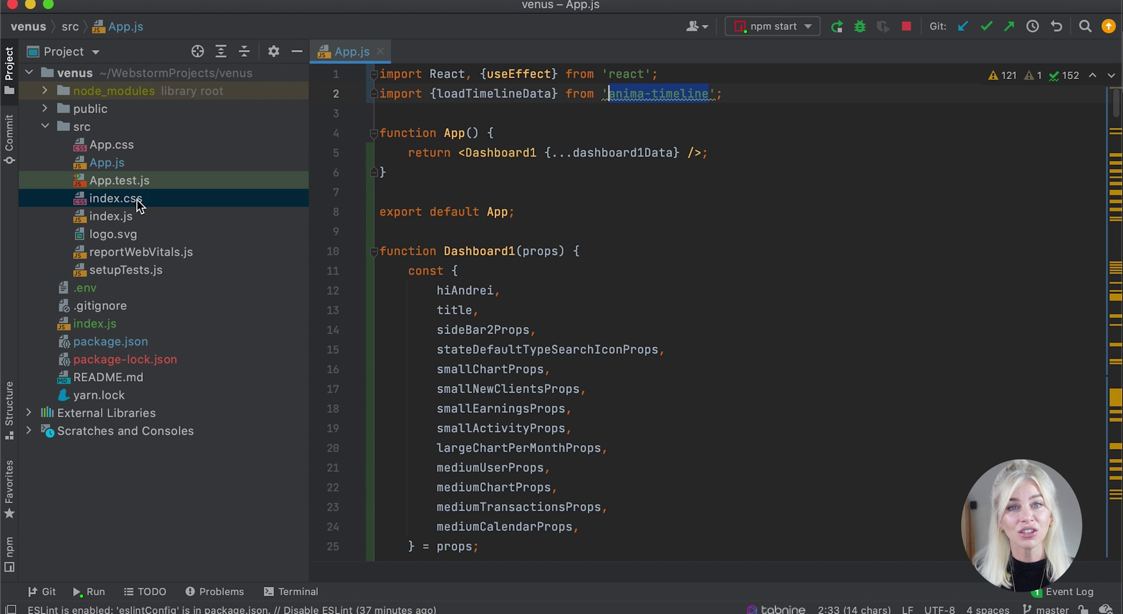
{"action": "key", "text": "super+a"}
{"action": "key", "text": "super+v"}
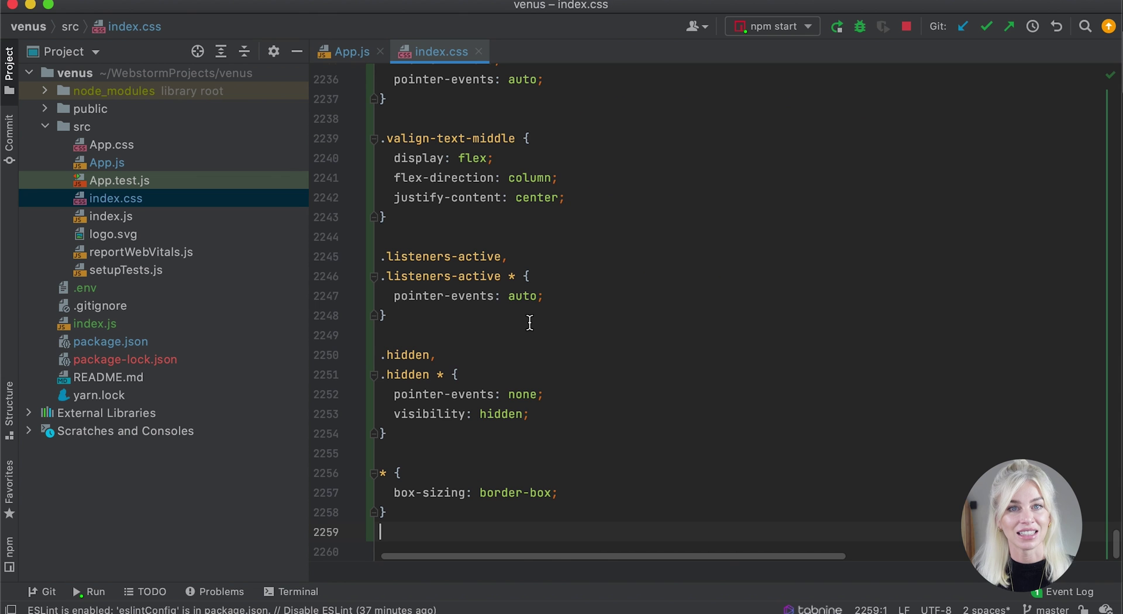
Switch to the React app running at localhost:3000 in Chrome and close the developer tools.
{"action": "key", "text": "super+Tab"}
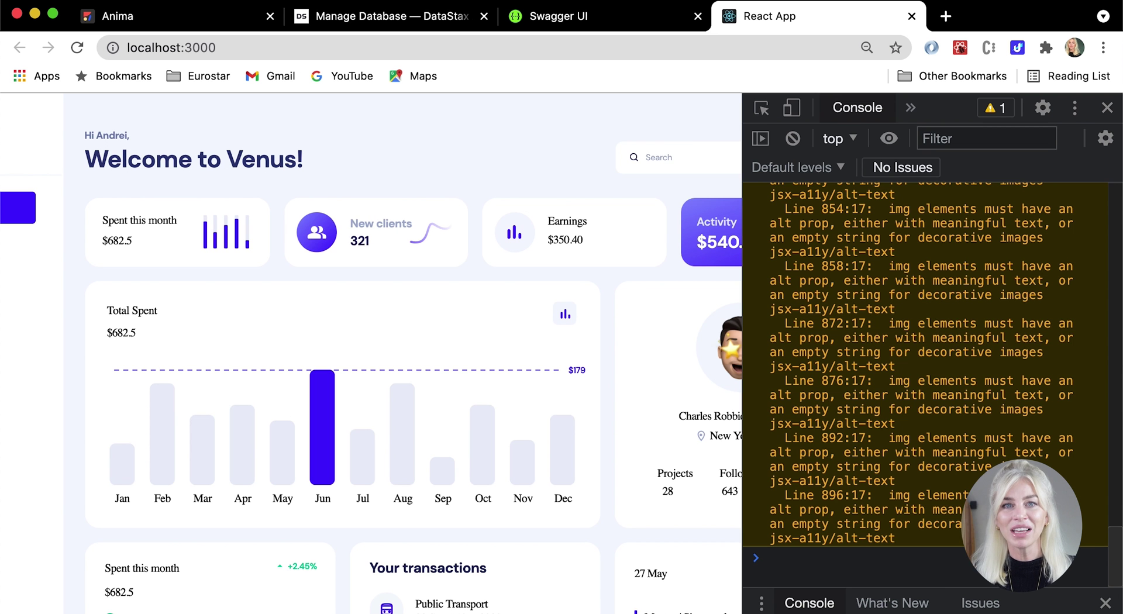
{"action": "left_click", "coordinate": [1106, 108]}
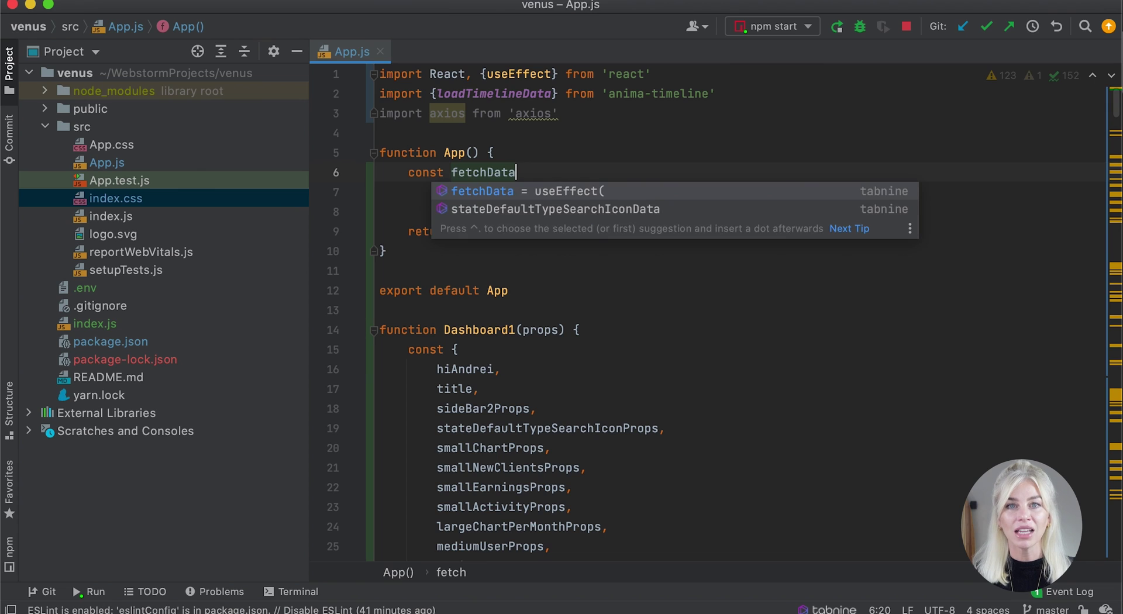
In App.js in WebStorm, define fetchData as an arrow function inside App() and begin an await axios call in its body.
{"action": "type", "text": "= ("}
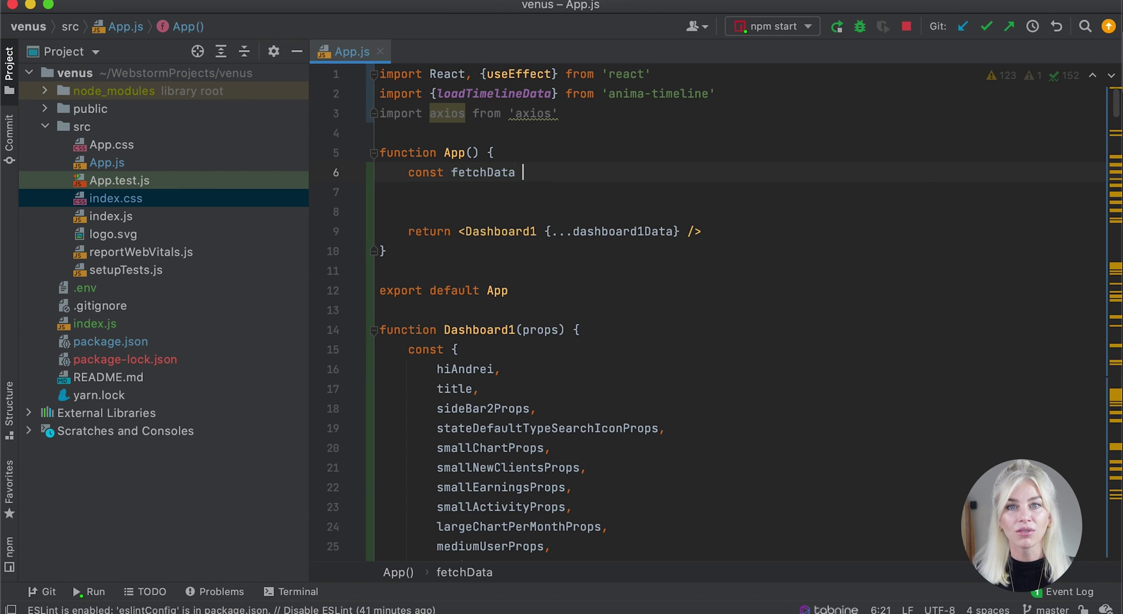
{"action": "type", "text": ") => {"}
{"action": "key", "text": "Return"}
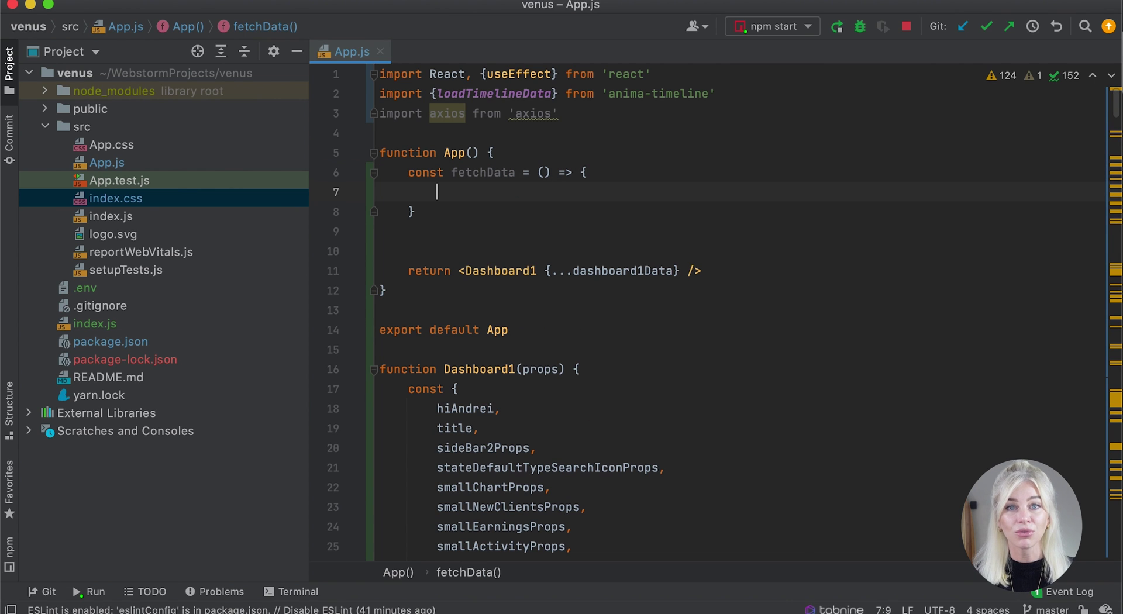
{"action": "type", "text": "await ax"}
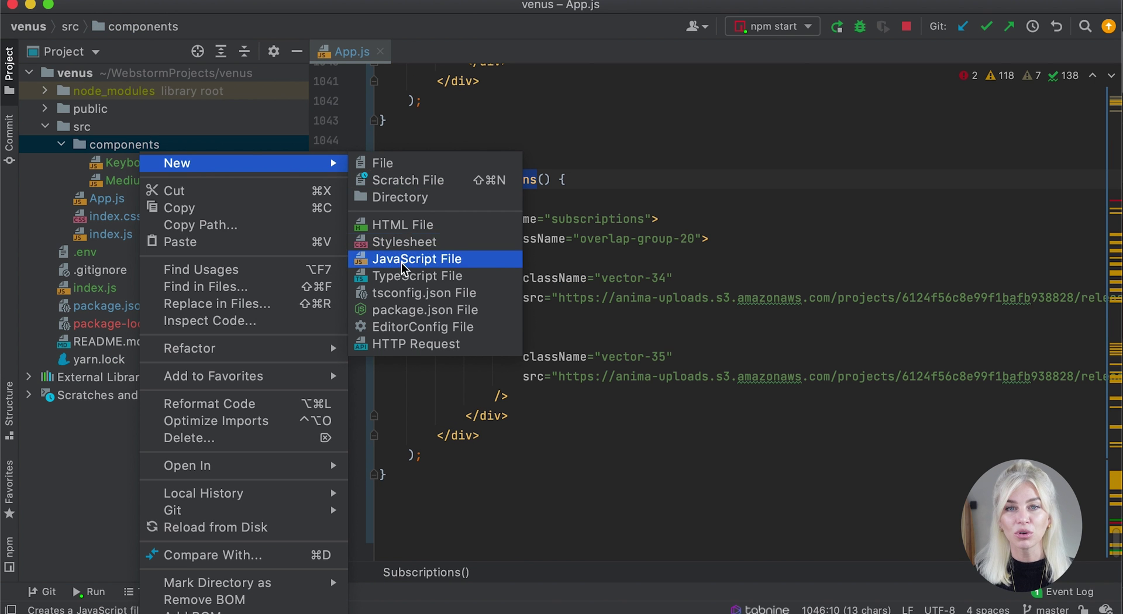
Start a new JavaScript file in the src/components folder.
{"action": "left_click", "coordinate": [412, 256]}
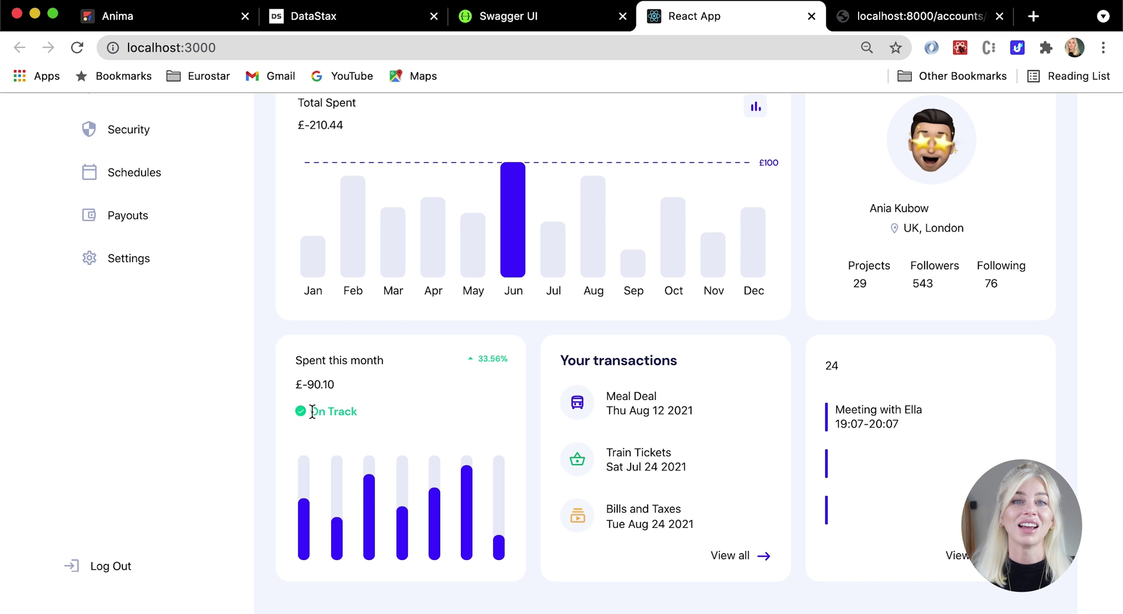
Examine the finished Venus dashboard at localhost:3000 in Chrome, including its summary cards, charts, profile, transactions and calendar.
{"action": "scroll", "coordinate": [311, 409], "scroll_direction": "up", "scroll_amount": 4}
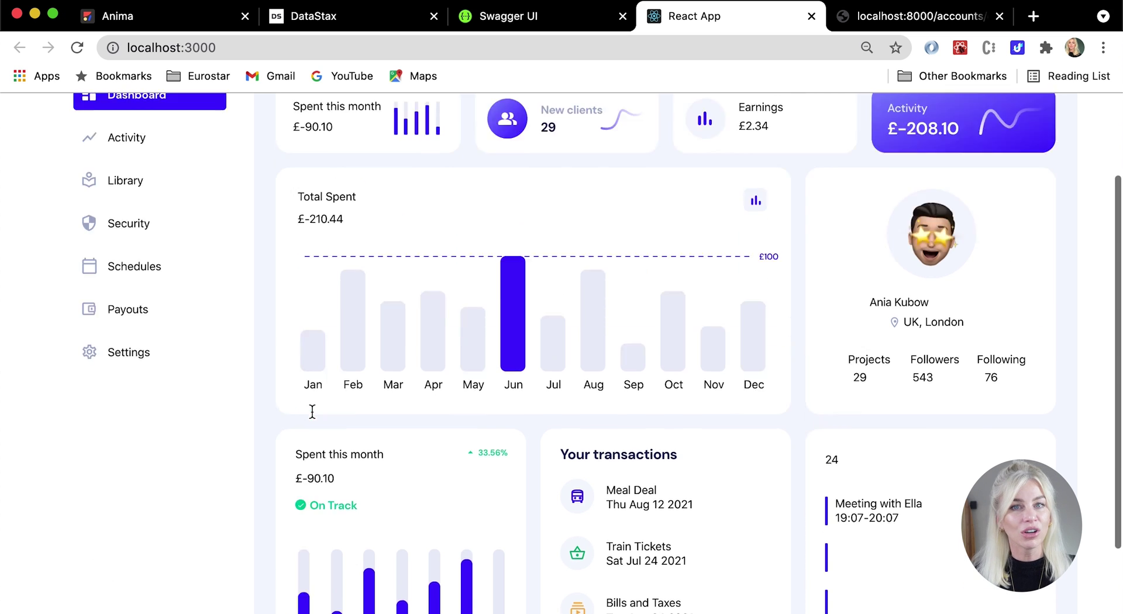
{"action": "scroll", "coordinate": [311, 410], "scroll_direction": "down", "scroll_amount": 4}
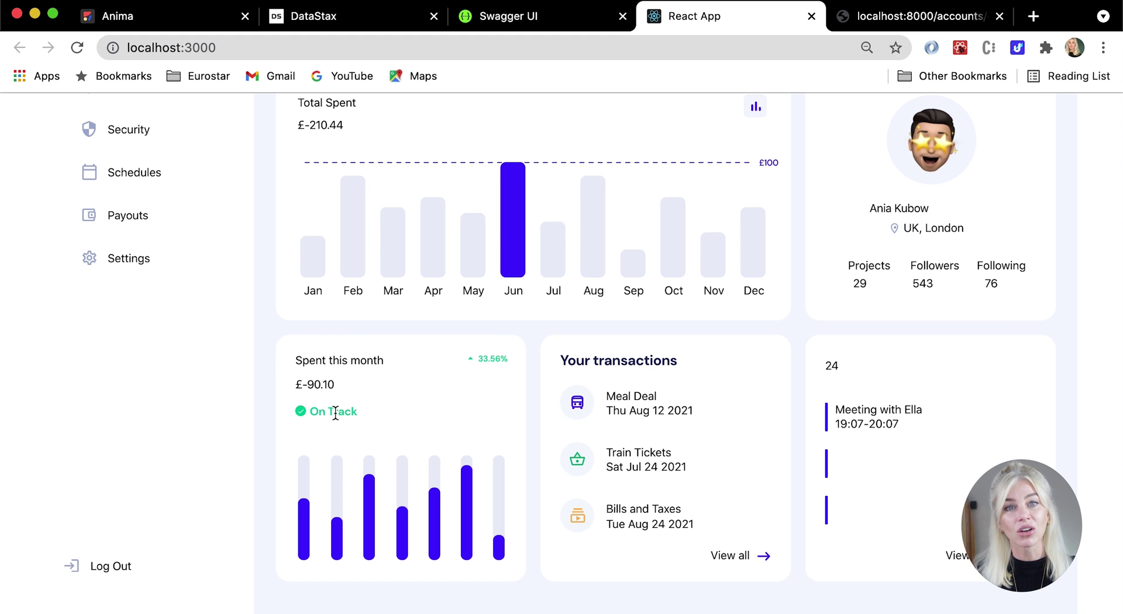
{"action": "scroll", "coordinate": [335, 412], "scroll_direction": "up", "scroll_amount": 4}
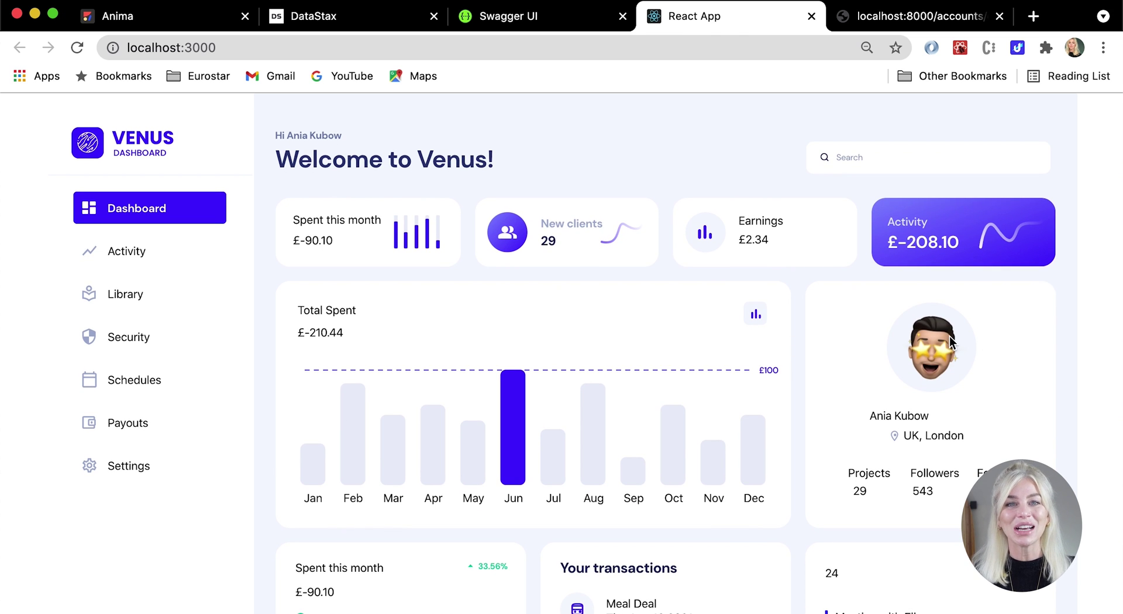
{"action": "scroll", "coordinate": [949, 336], "scroll_direction": "down", "scroll_amount": 3}
{"action": "scroll", "coordinate": [949, 335], "scroll_direction": "up", "scroll_amount": 4}
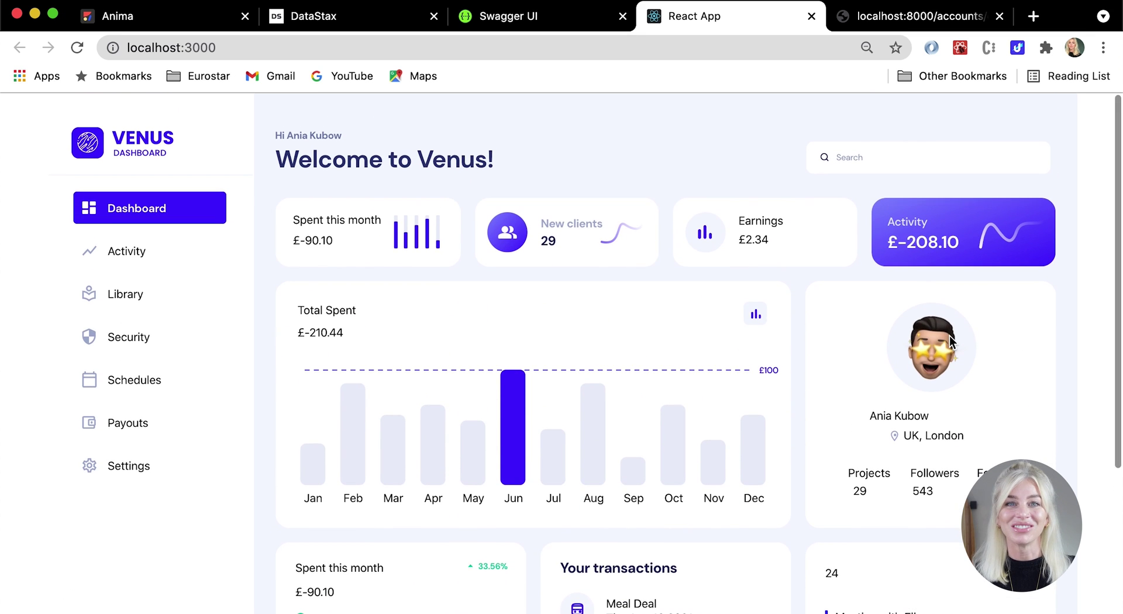